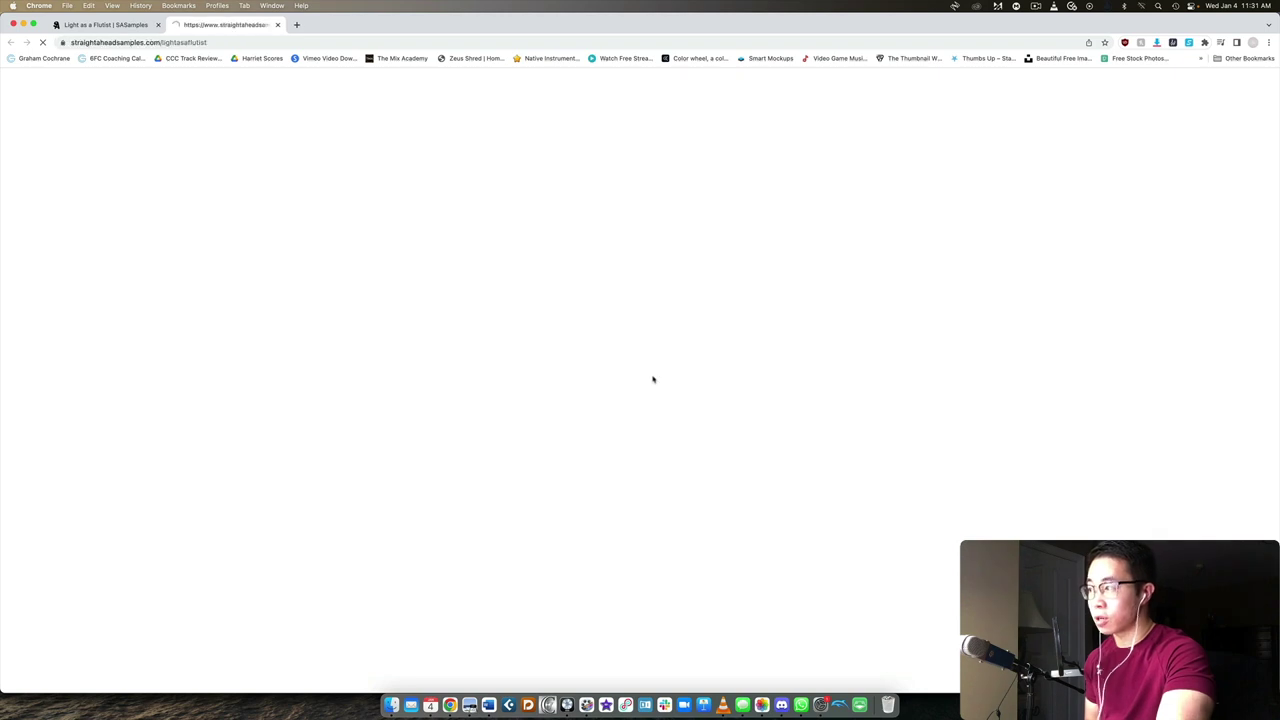
# Step: Examine the Light as a Flutist product page, covering its key features, demo videos, tech specs and installed size
pyautogui.scroll(-5, 905, 310)
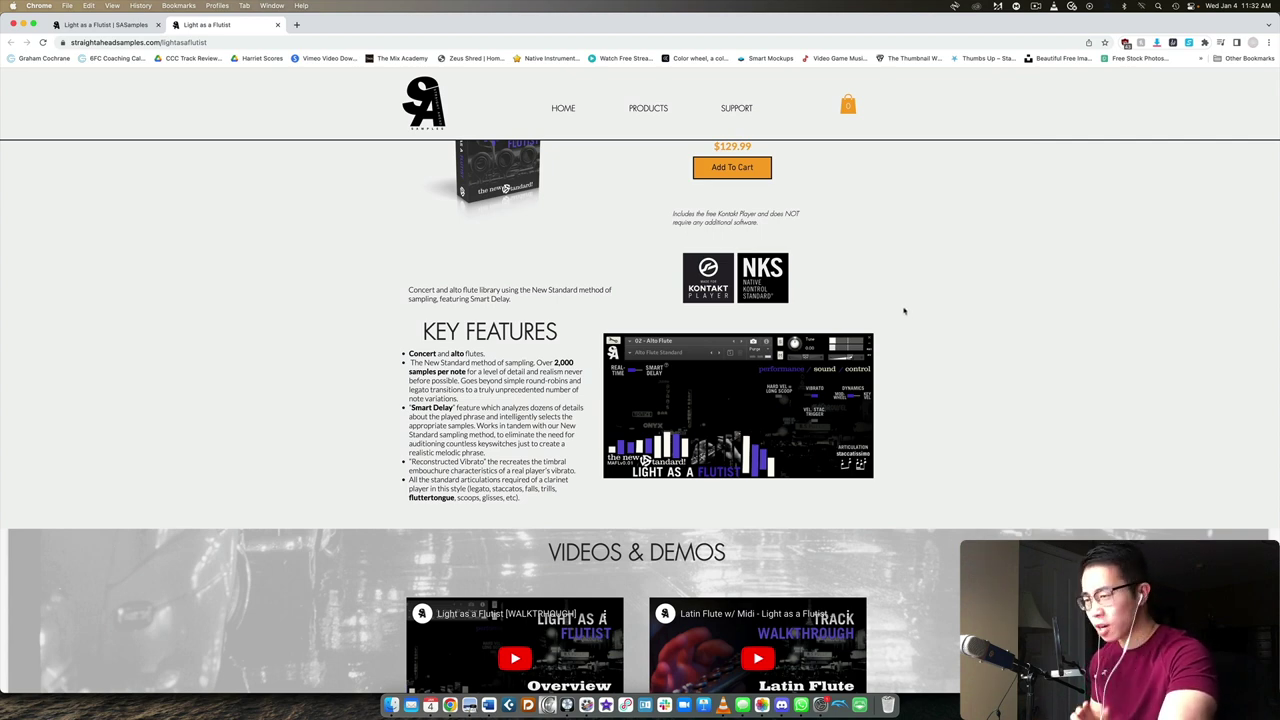
pyautogui.scroll(-2, 902, 313)
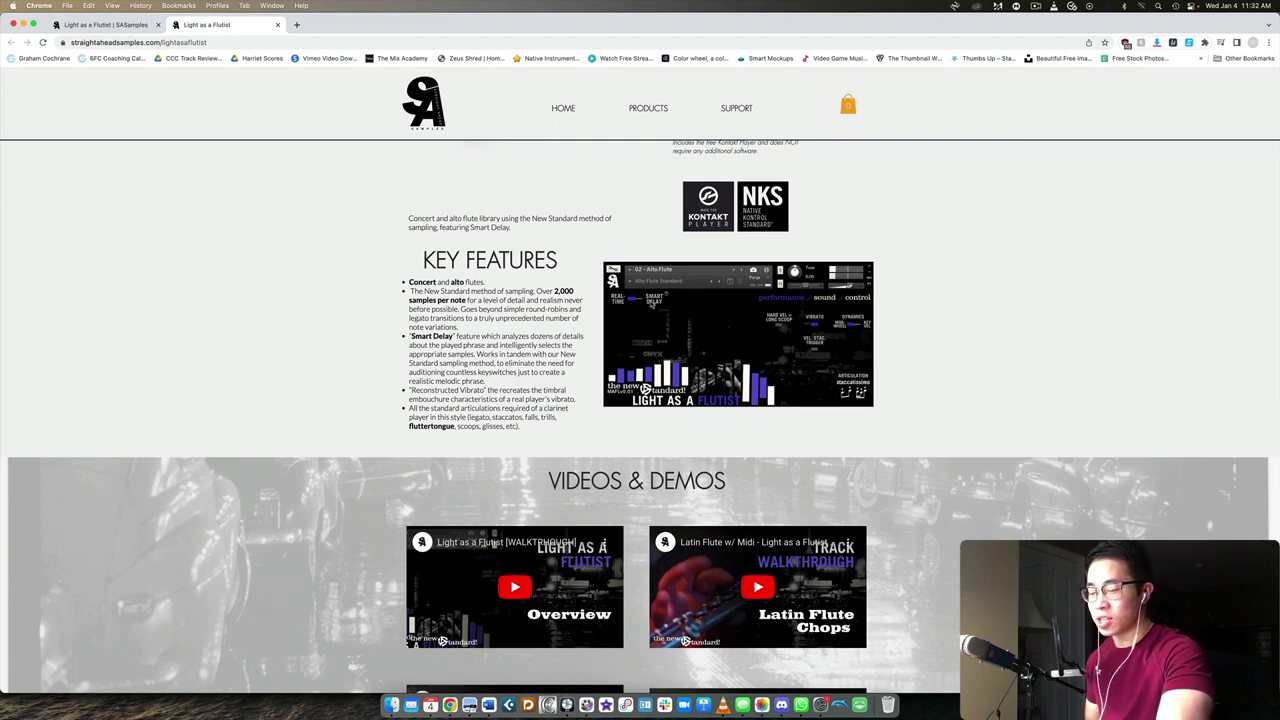
pyautogui.scroll(-10, 653, 303)
pyautogui.scroll(1, 653, 306)
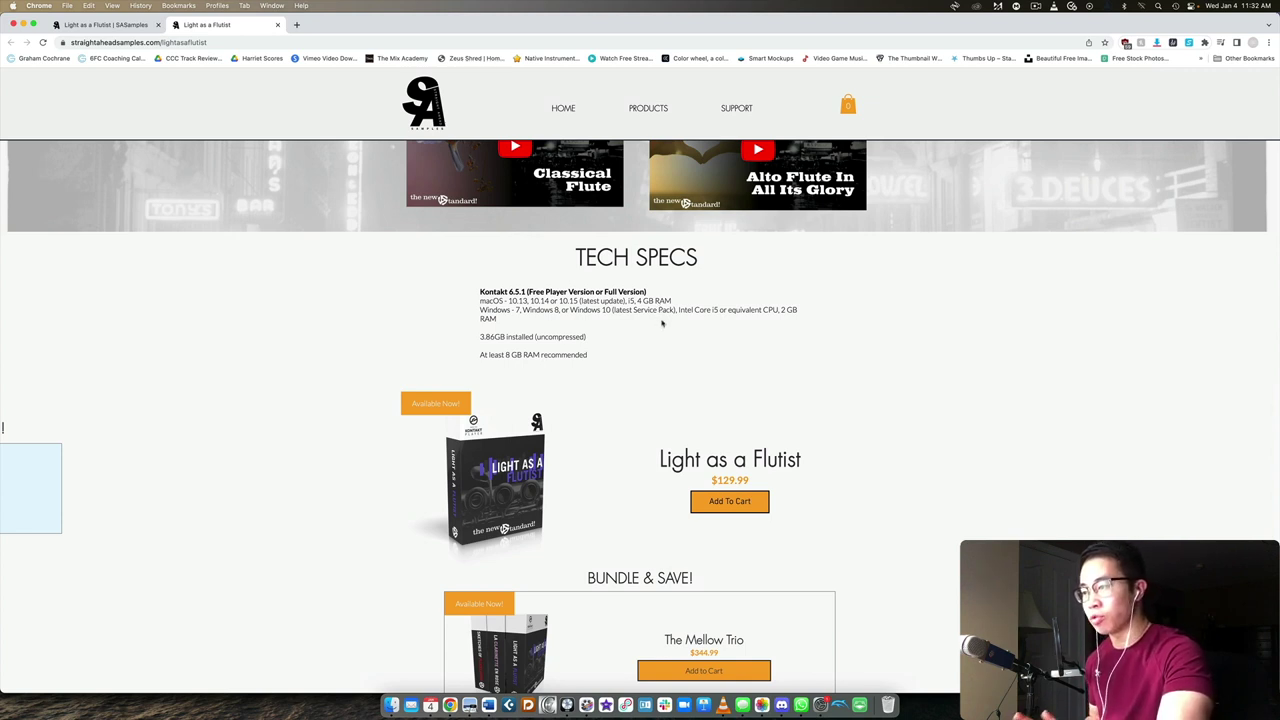
pyautogui.scroll(1, 592, 341)
pyautogui.keyDown('shift'); pyautogui.click(589, 351); pyautogui.keyUp('shift')
pyautogui.click(589, 353)
pyautogui.moveTo(589, 353)
pyautogui.mouseDown()
pyautogui.moveTo(575, 264)
pyautogui.moveTo(480, 351)
pyautogui.moveTo(589, 353)
pyautogui.mouseUp()
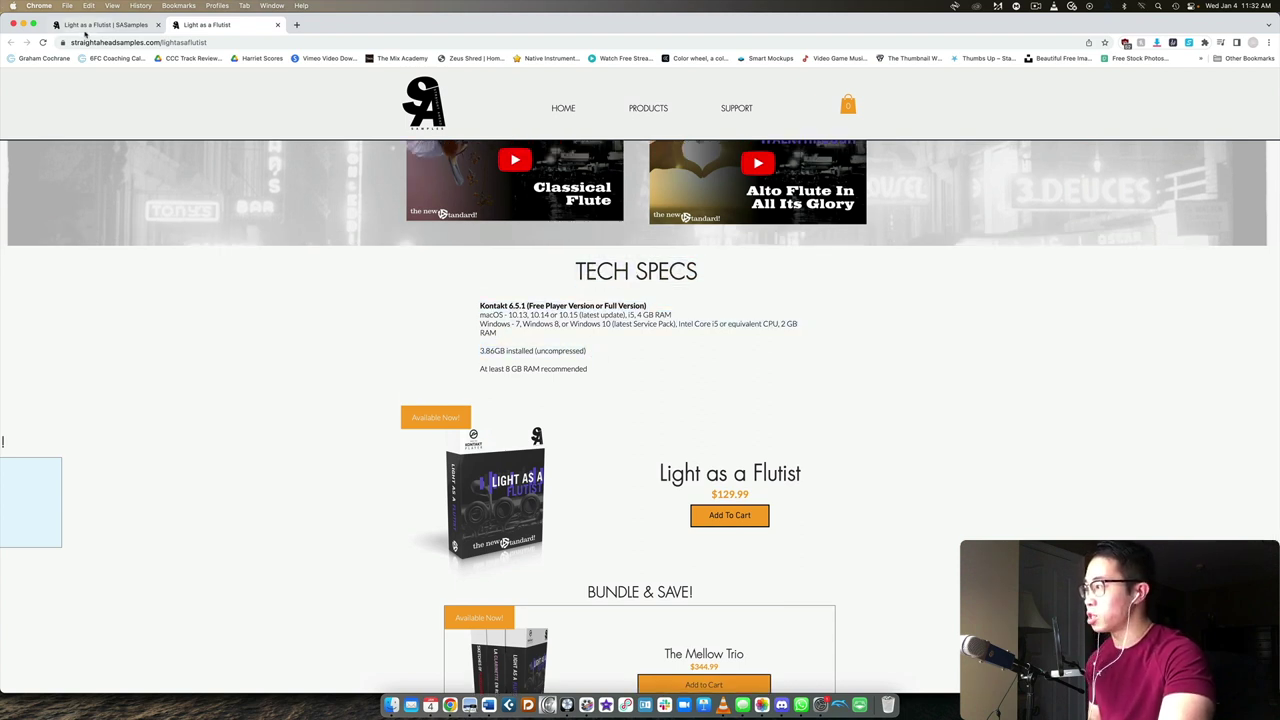
# Step: Return to the store's featured products and open the detailed information page for Sketches of Flugelhorn
pyautogui.click(86, 26)
pyautogui.click(10, 42)
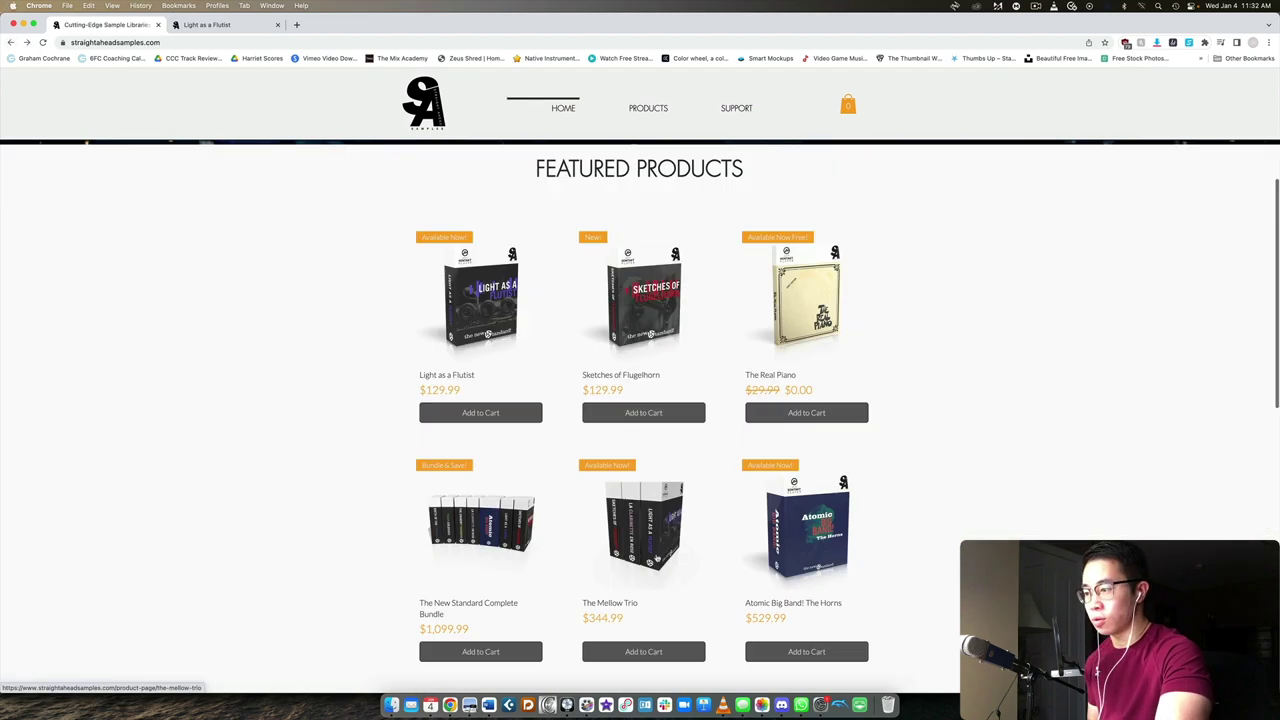
pyautogui.click(643, 295)
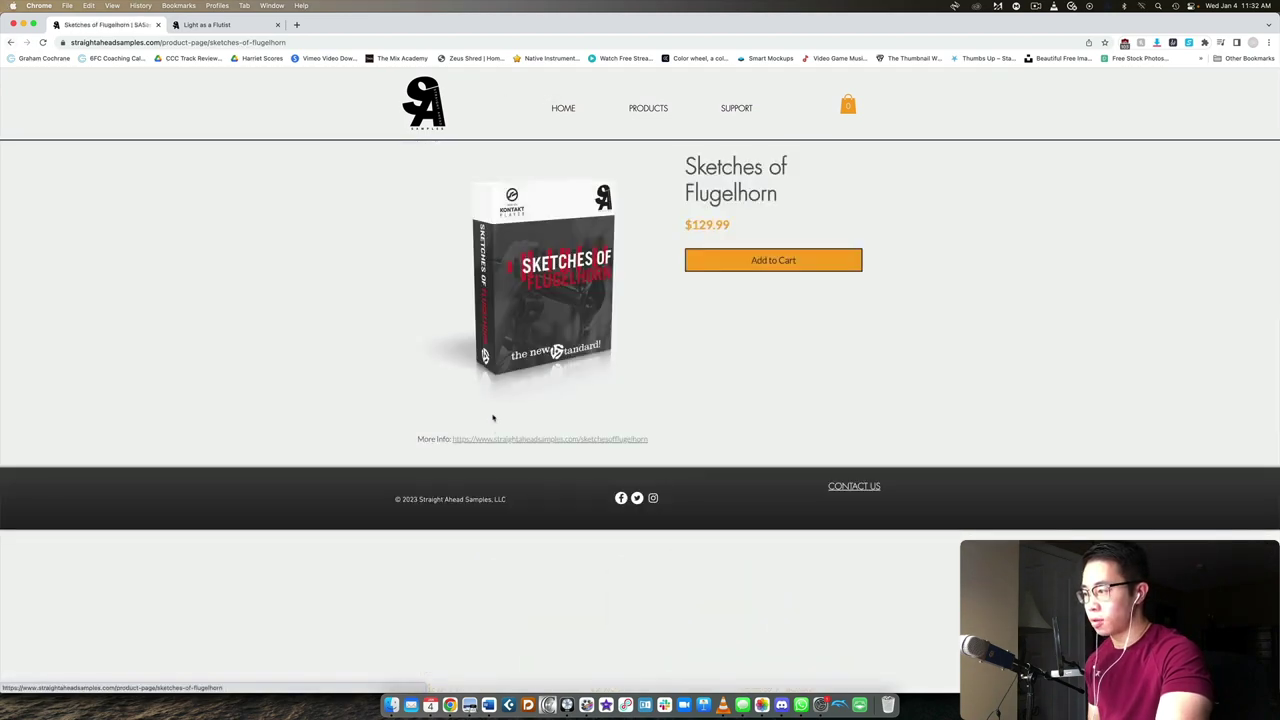
pyautogui.click(500, 440)
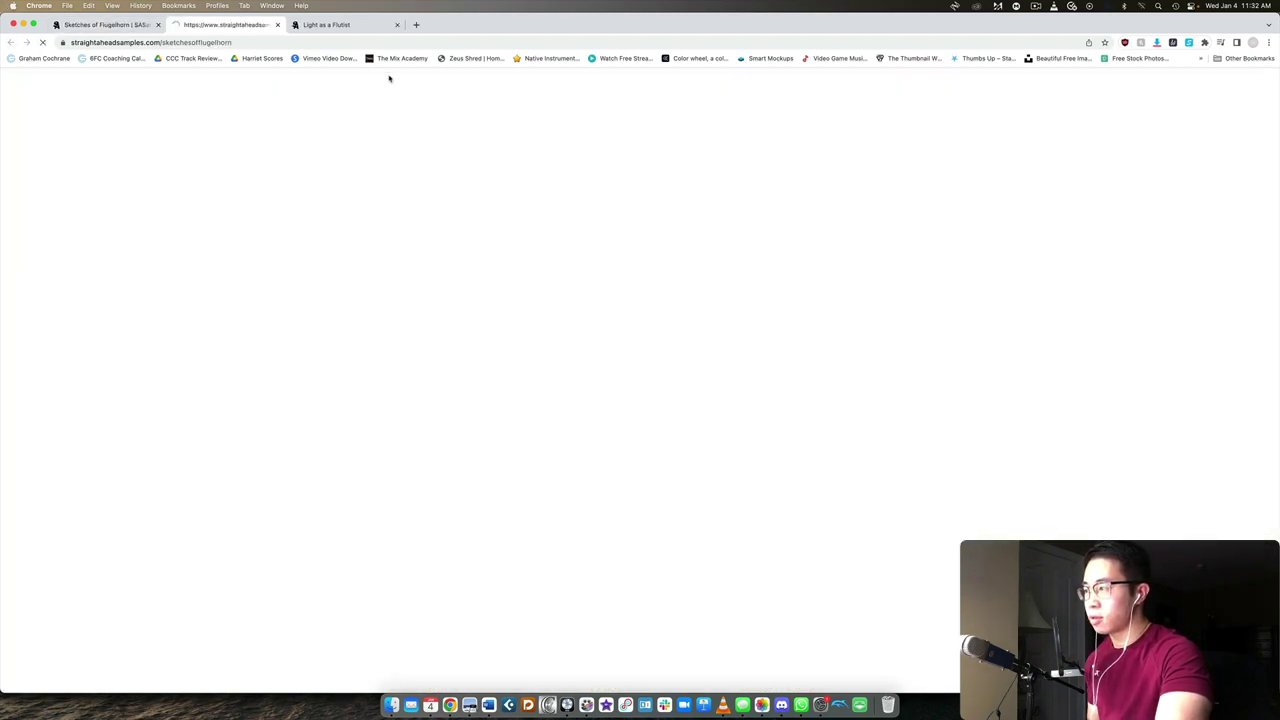
# Step: Examine the tech specs, installed size and key features of Sketches of Flugelhorn
pyautogui.scroll(-10, 735, 346)
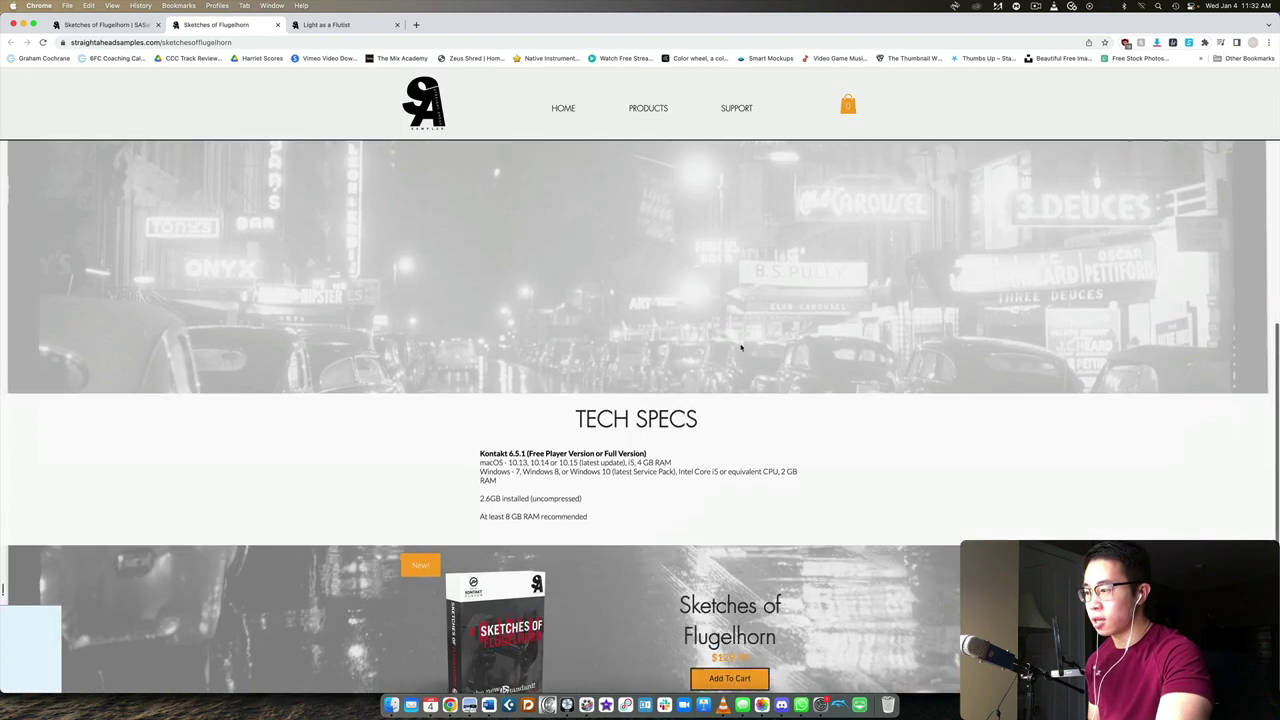
pyautogui.scroll(-3, 741, 347)
pyautogui.moveTo(572, 272); pyautogui.dragTo(593, 365)
pyautogui.click(581, 364)
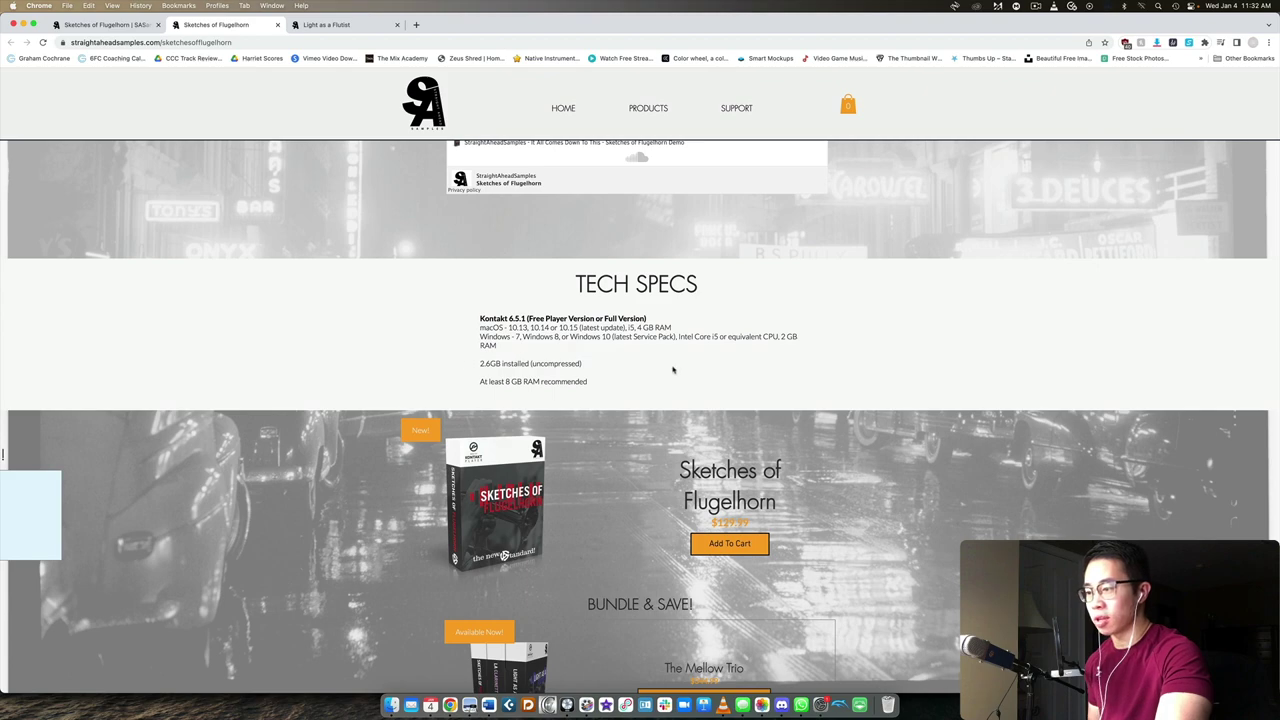
pyautogui.scroll(10, 673, 370)
pyautogui.scroll(-2, 673, 370)
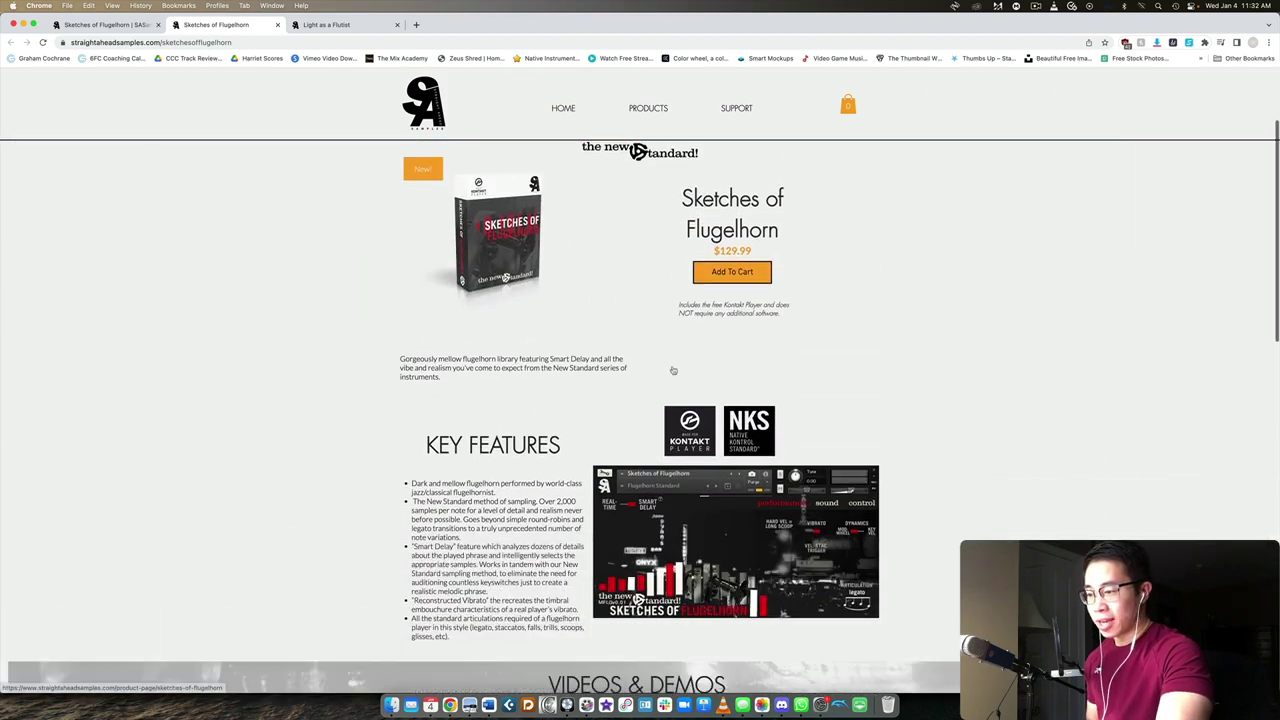
pyautogui.scroll(-2, 673, 370)
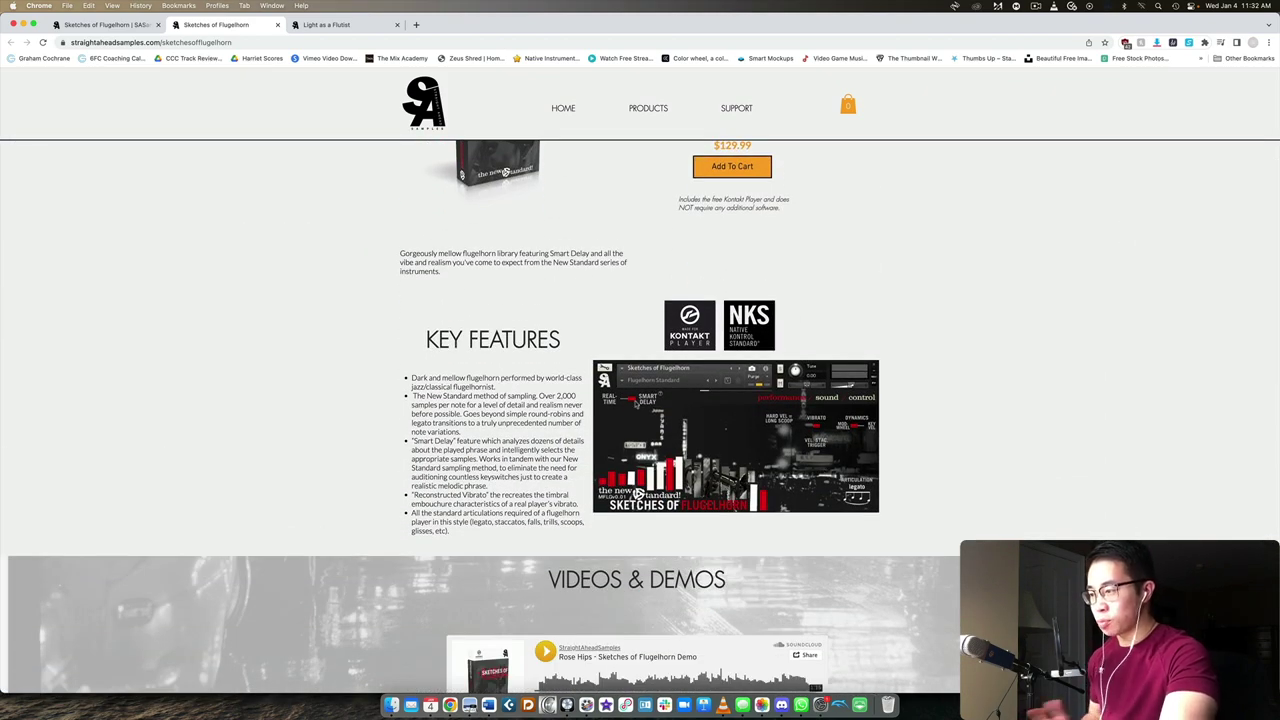
# Step: Switch to Logic Pro and show the instruments of the Light as a Flutist library in Kontakt's library browser
pyautogui.click(566, 705)
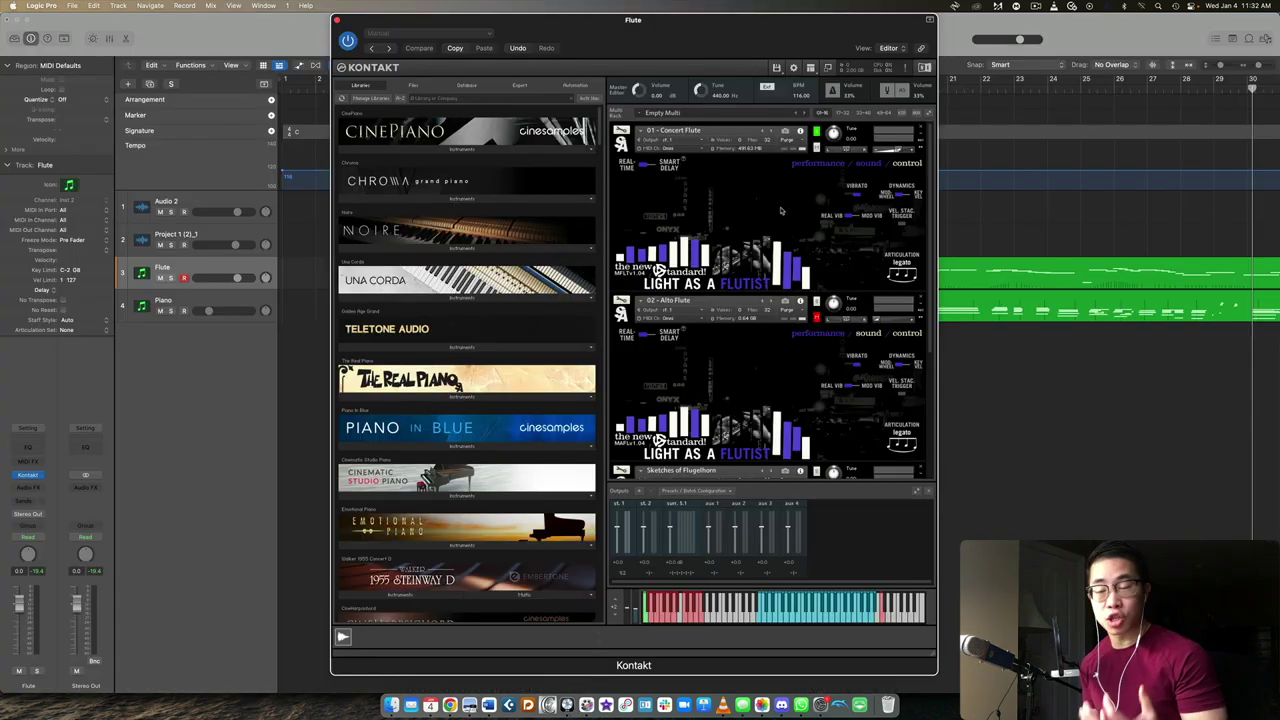
pyautogui.scroll(-20, 541, 270)
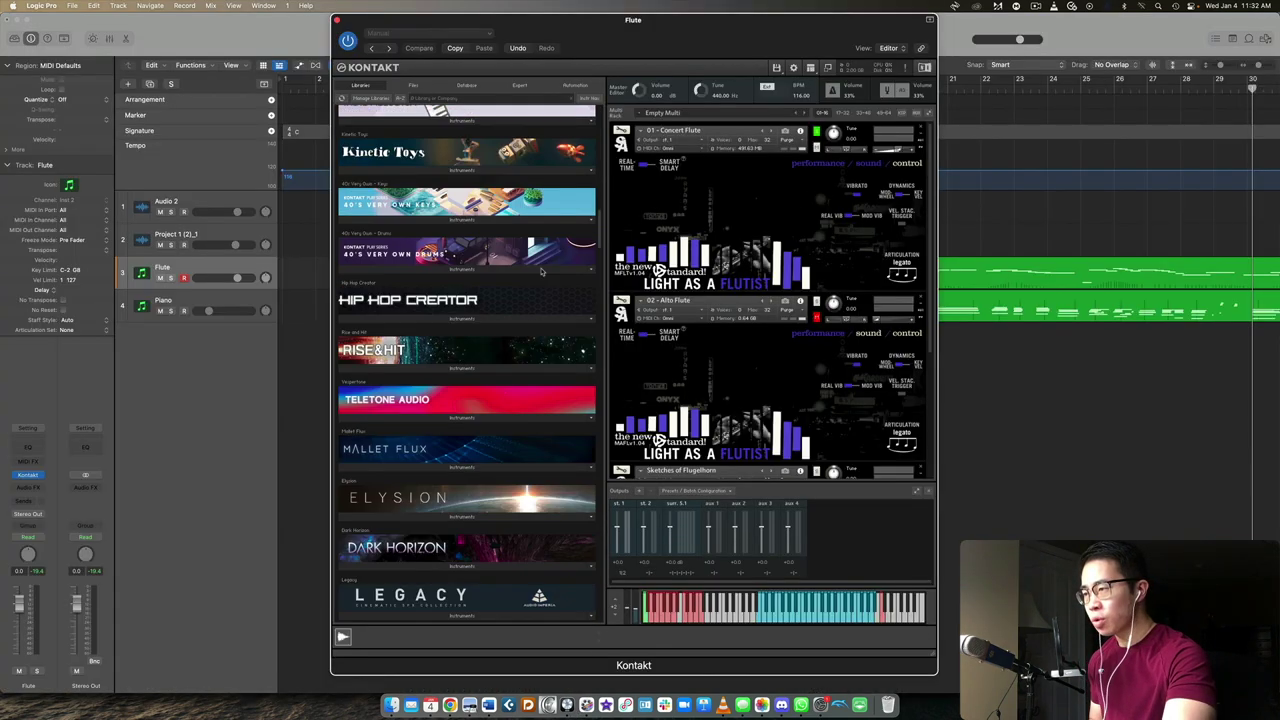
pyautogui.scroll(3, 541, 270)
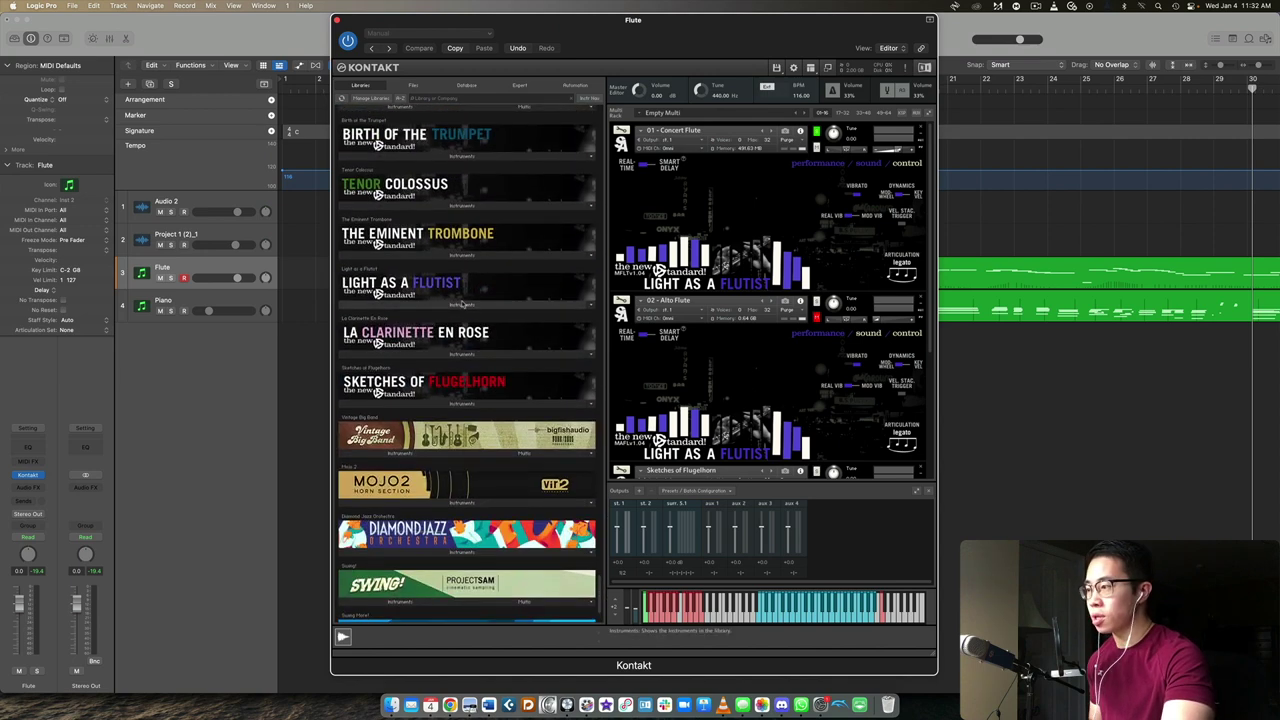
pyautogui.click(421, 305)
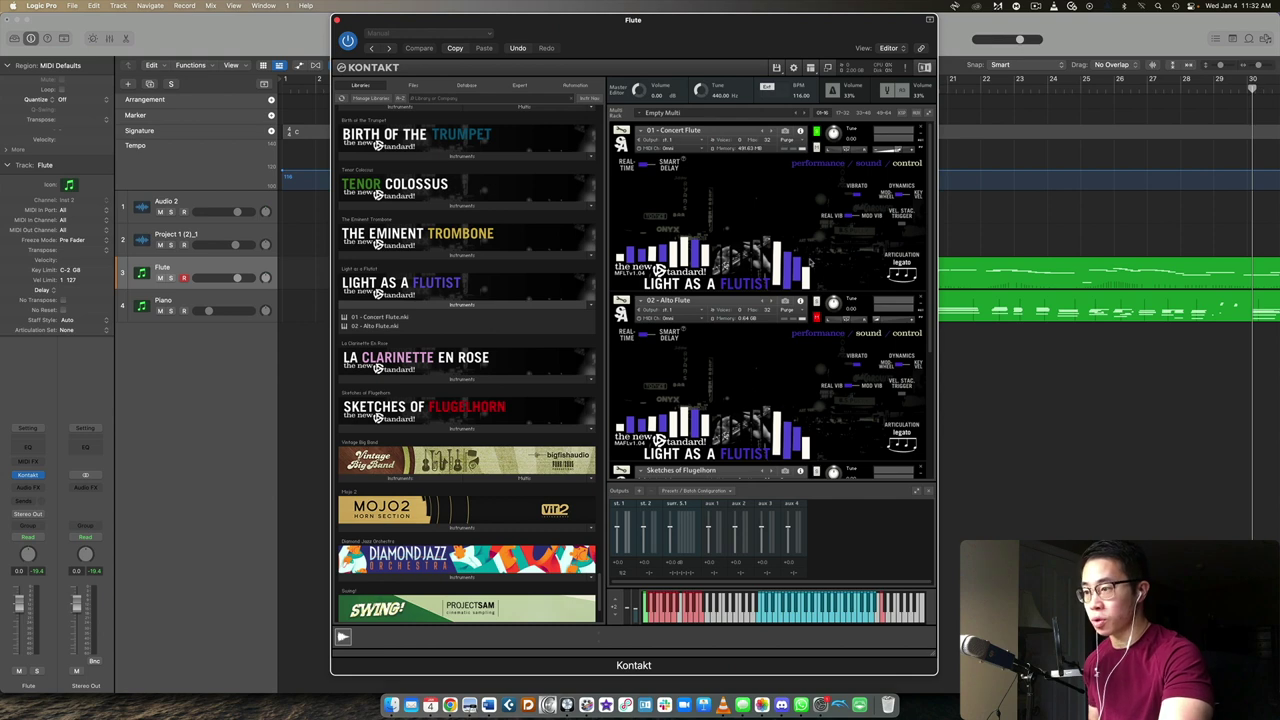
# Step: Look over the loaded flute and flugelhorn instruments and try the Concert Flute's Real-Time/Smart Delay switch
pyautogui.scroll(-1, 775, 248)
pyautogui.scroll(-5, 770, 260)
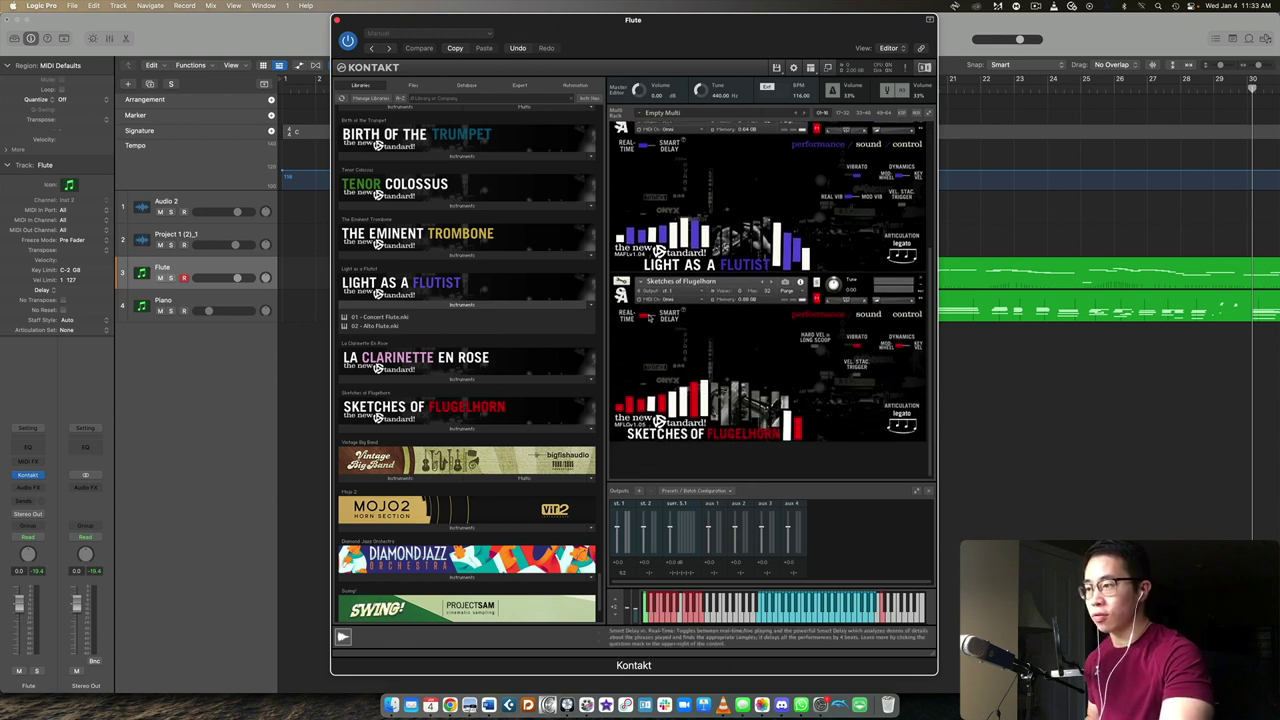
pyautogui.scroll(6, 713, 333)
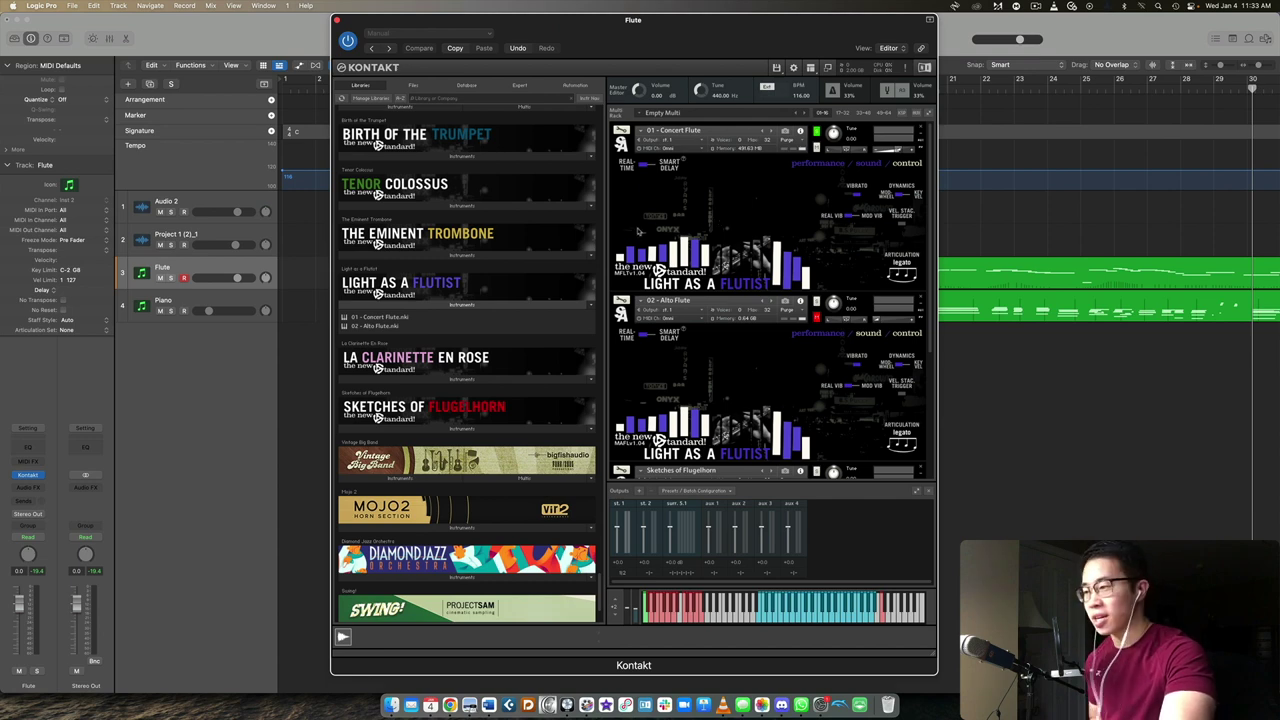
pyautogui.click(647, 166)
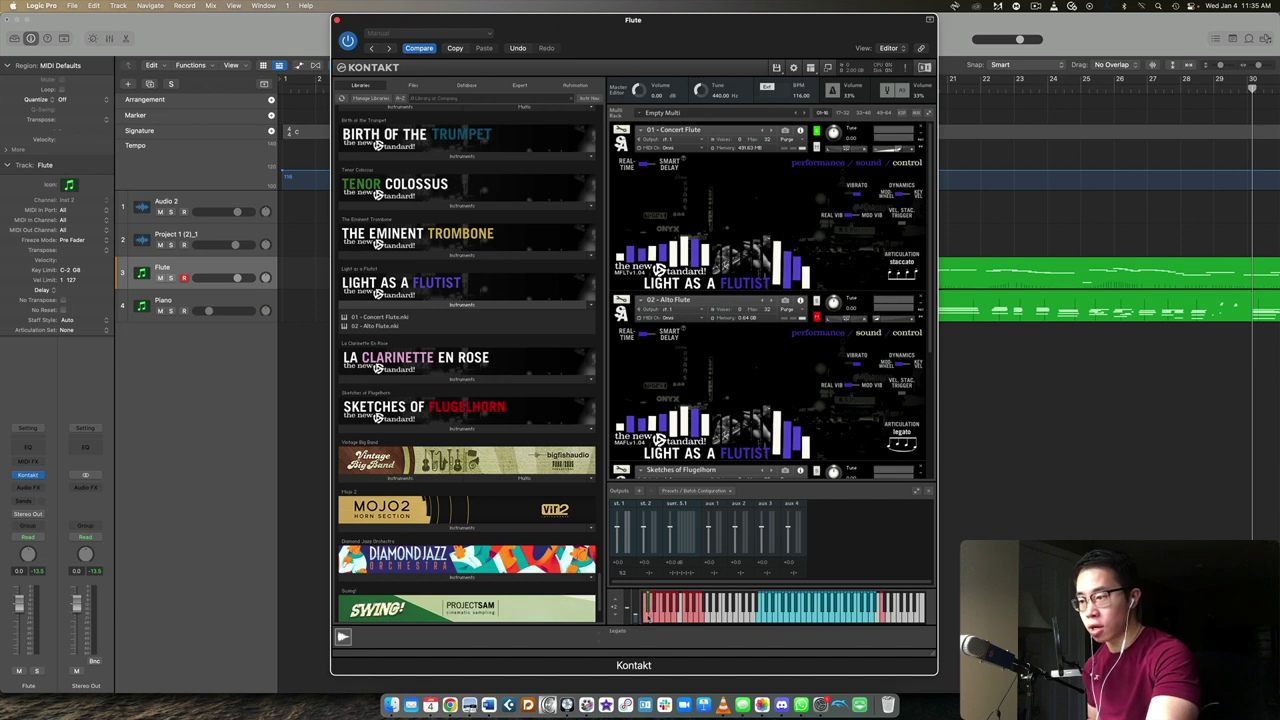
# Step: Audition the Concert Flute's tongued, fortepiano, half-step trill, whole-step trill and fluttertongue articulations with their keyswitches
pyautogui.click(683, 617)
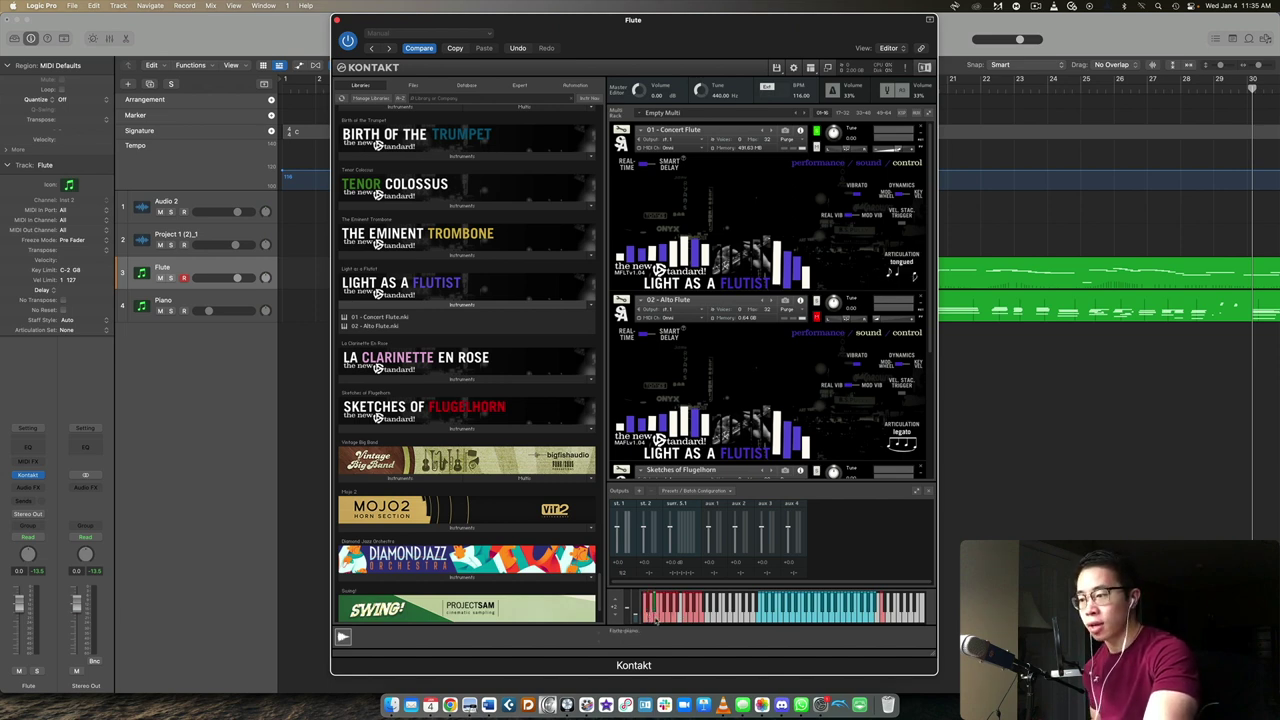
pyautogui.click(655, 614)
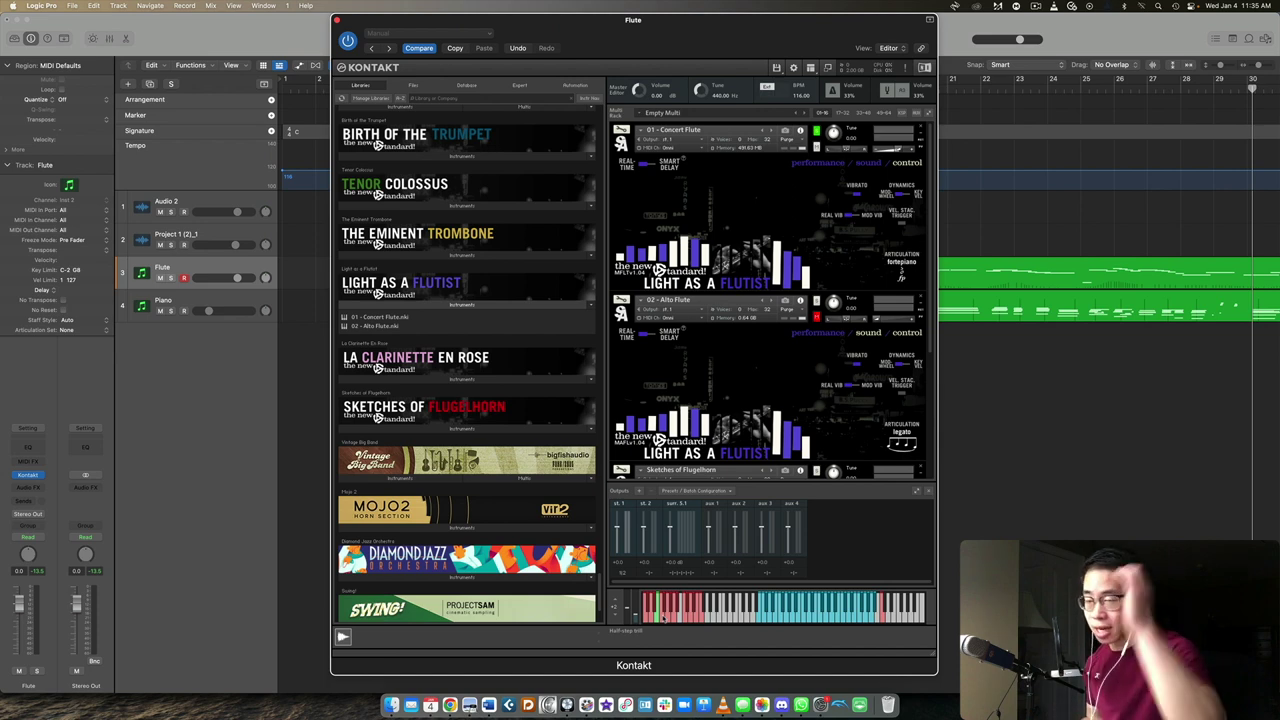
pyautogui.click(660, 615)
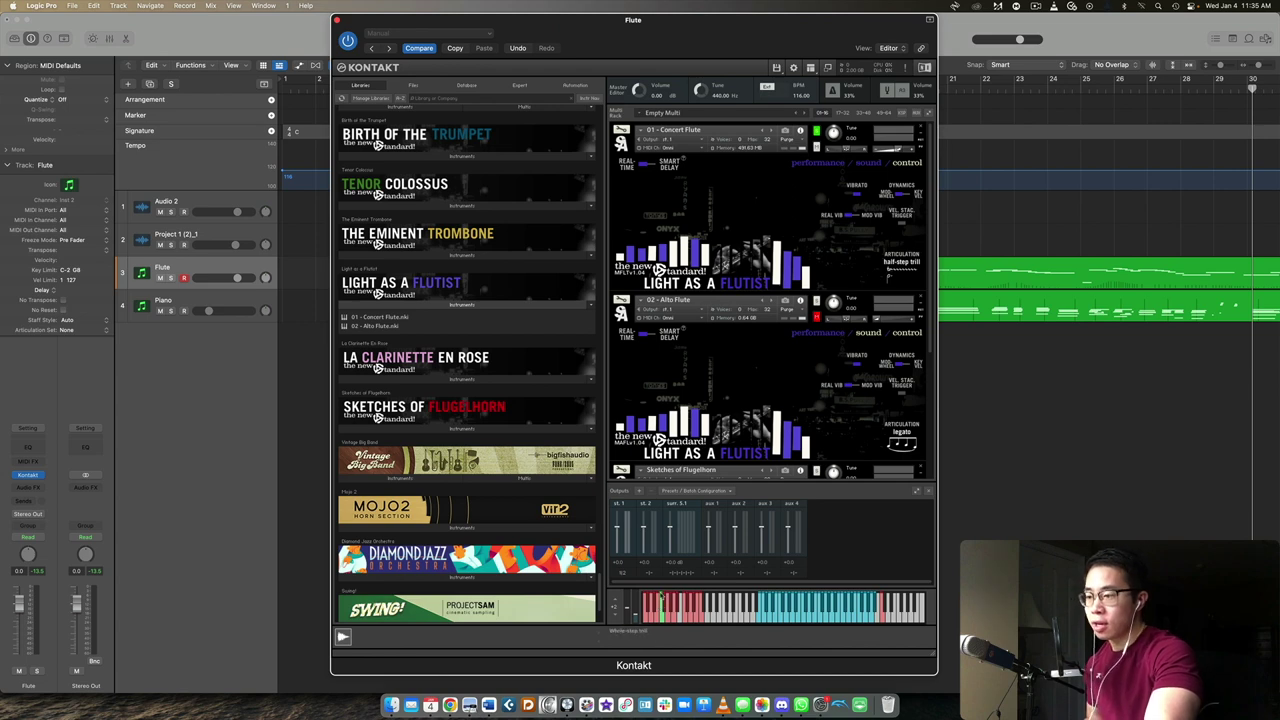
pyautogui.click(661, 606)
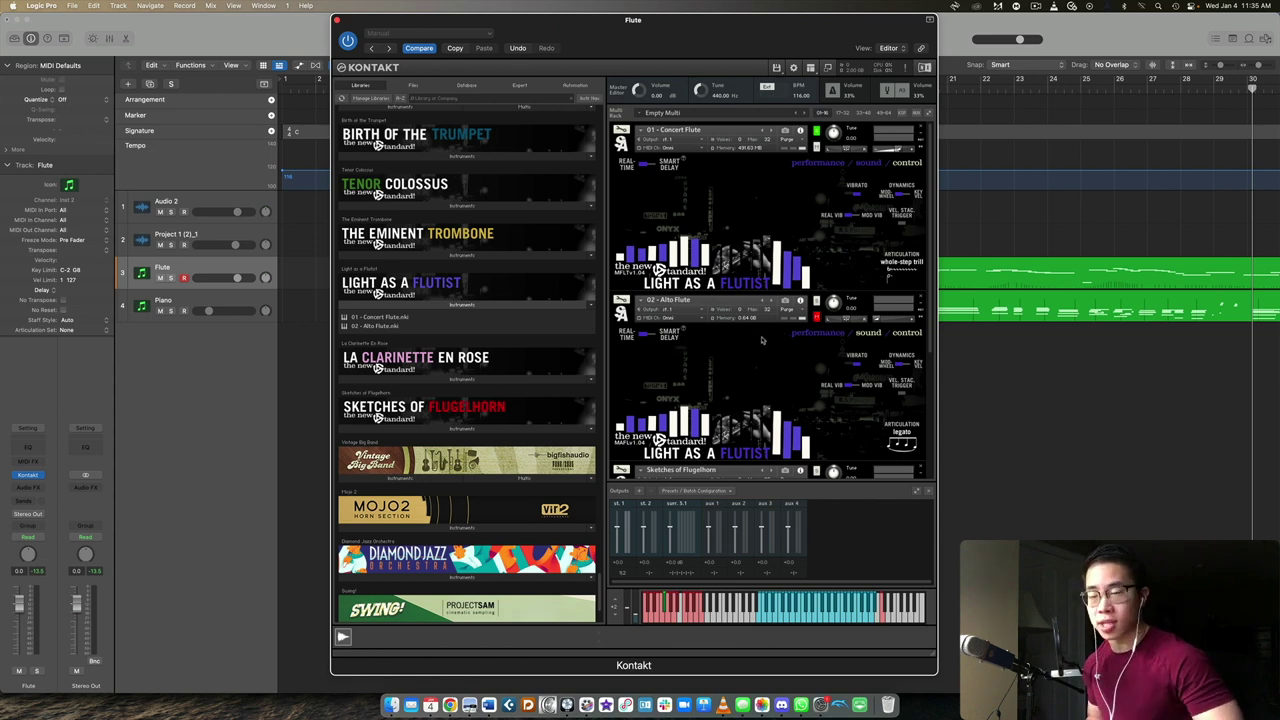
pyautogui.click(667, 612)
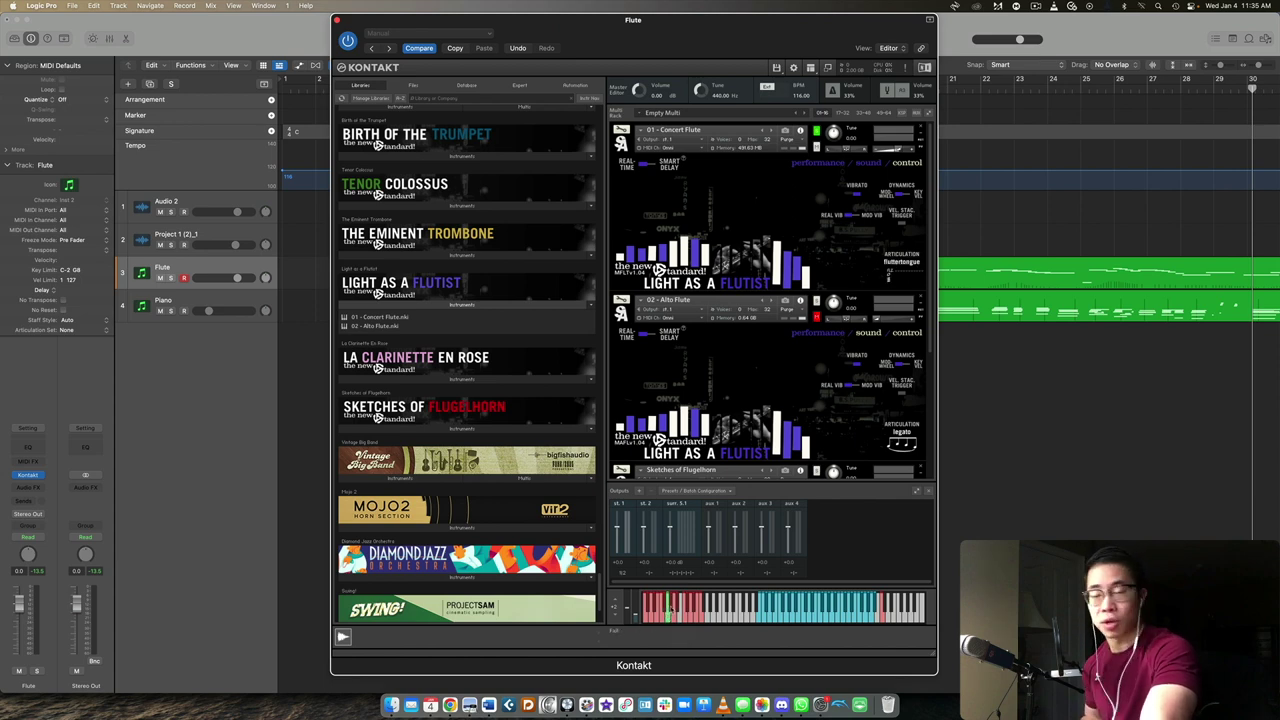
# Step: Audition the Concert Flute's remaining keyswitches, including fall, long fall, glissando and hairpin, and return to legato
pyautogui.click(668, 608)
pyautogui.click(676, 612)
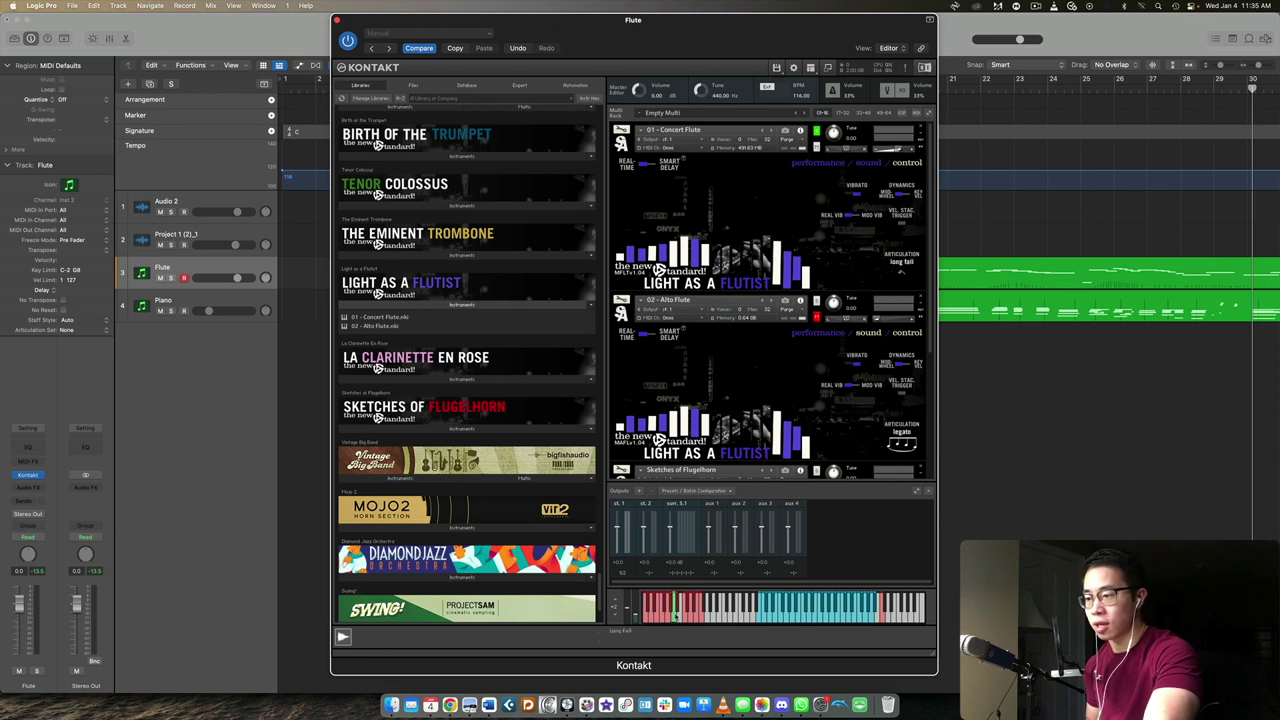
pyautogui.click(679, 612)
pyautogui.click(690, 612)
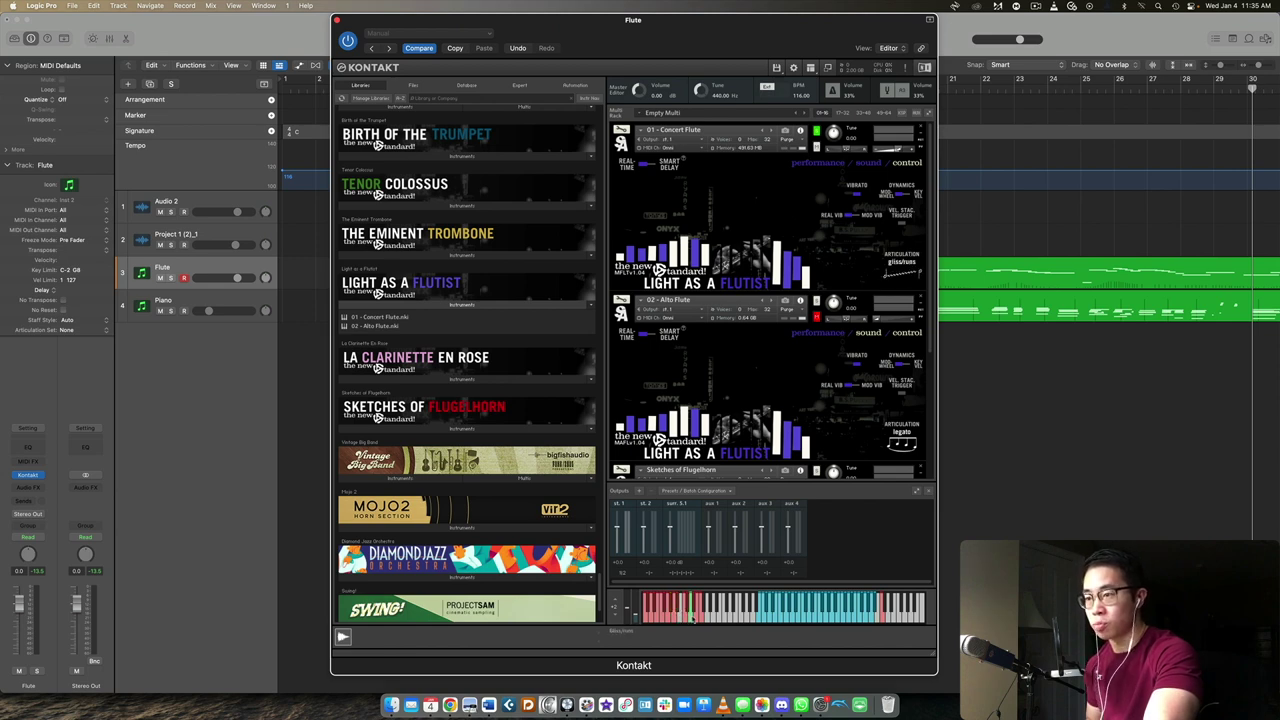
pyautogui.click(694, 612)
pyautogui.click(700, 612)
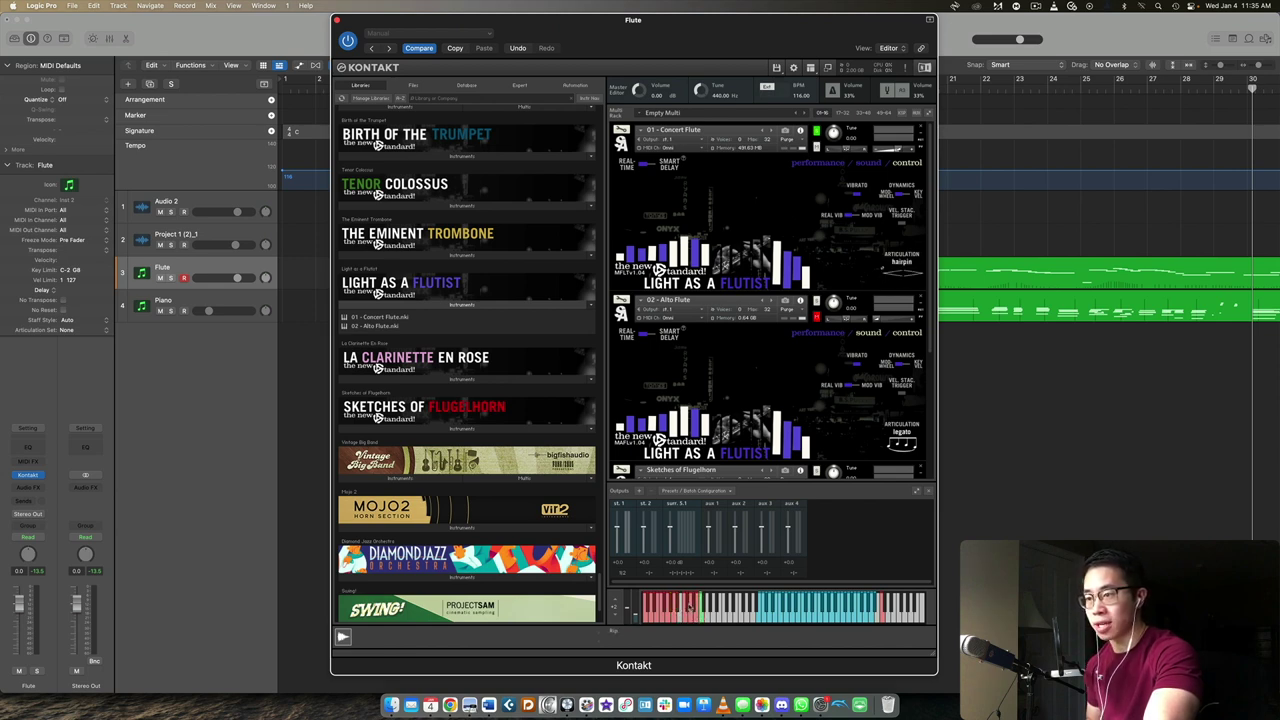
pyautogui.click(695, 612)
pyautogui.click(697, 612)
pyautogui.click(645, 620)
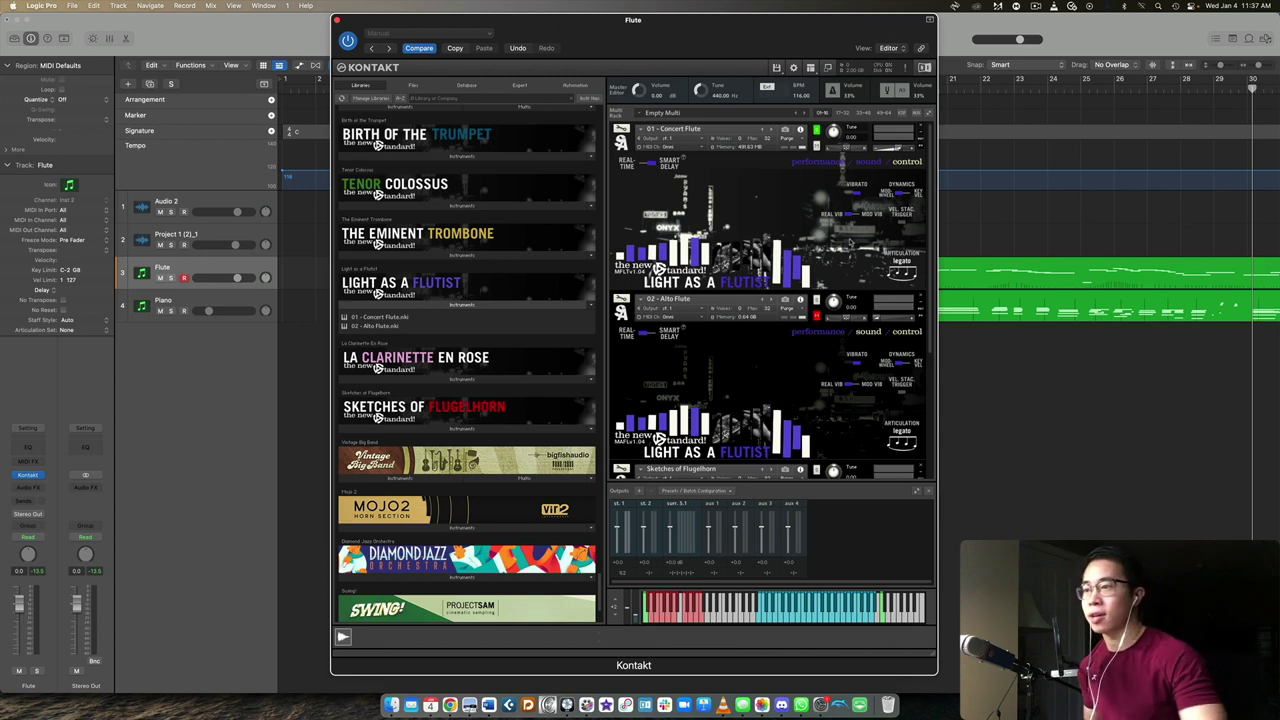
# Step: Solo the Alto Flute instrument in the Kontakt rack in place of the Concert Flute
pyautogui.scroll(-3, 805, 240)
pyautogui.scroll(3, 805, 250)
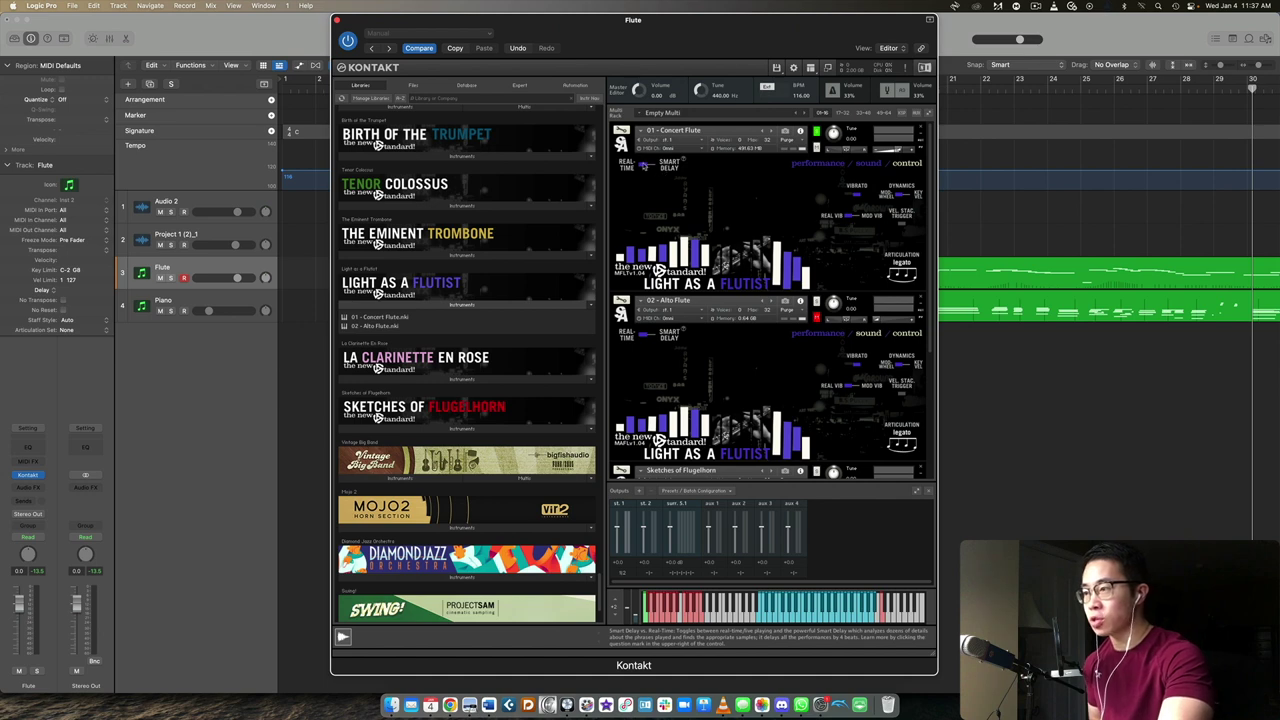
pyautogui.scroll(-1, 645, 166)
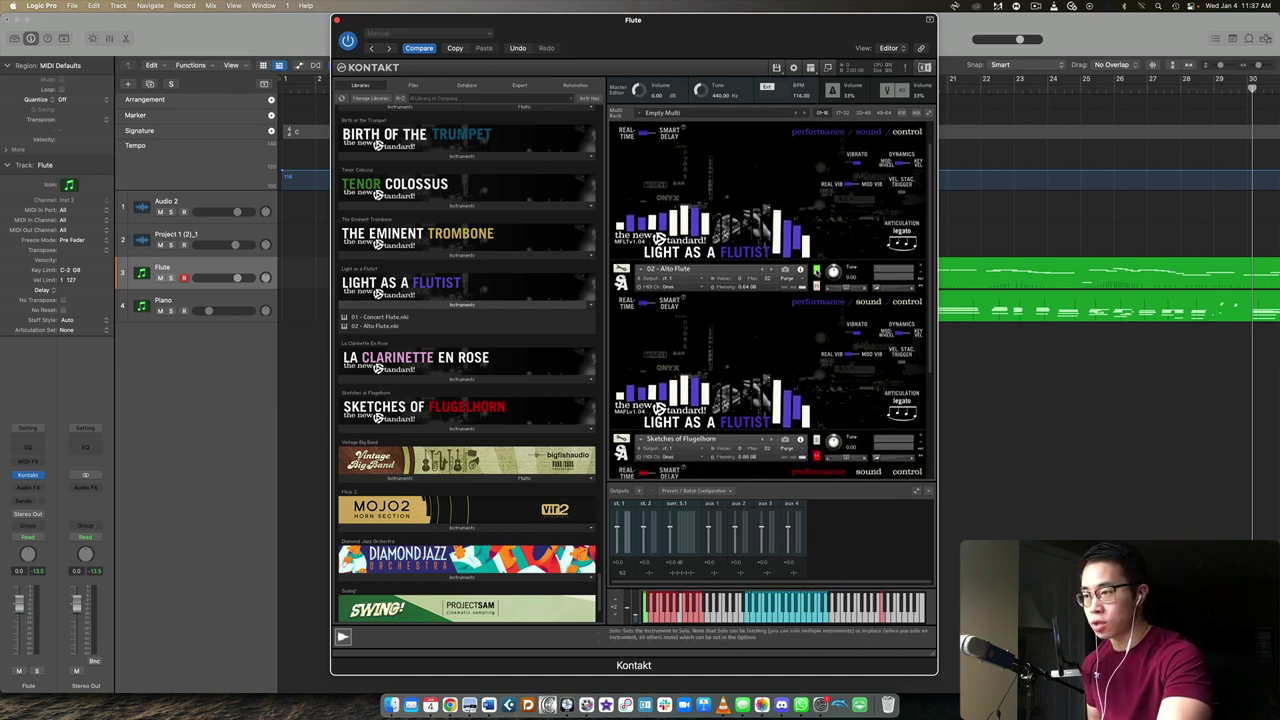
pyautogui.scroll(-2, 829, 267)
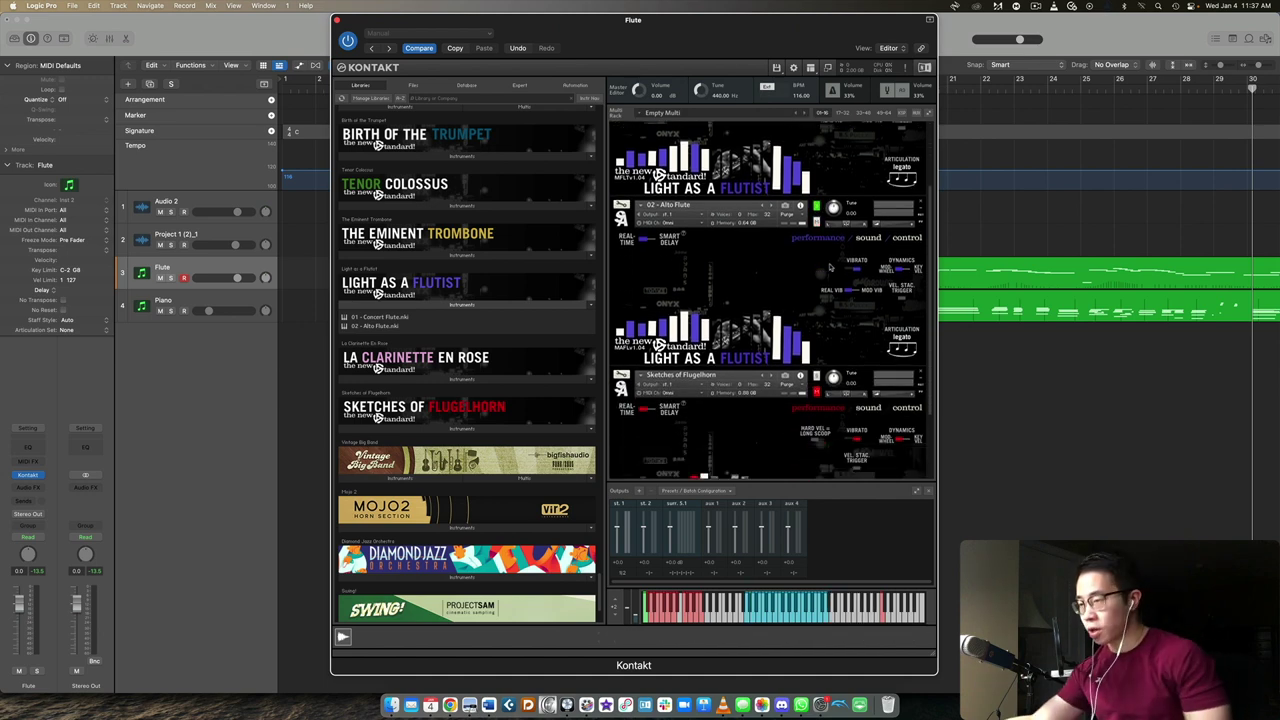
pyautogui.scroll(1, 851, 157)
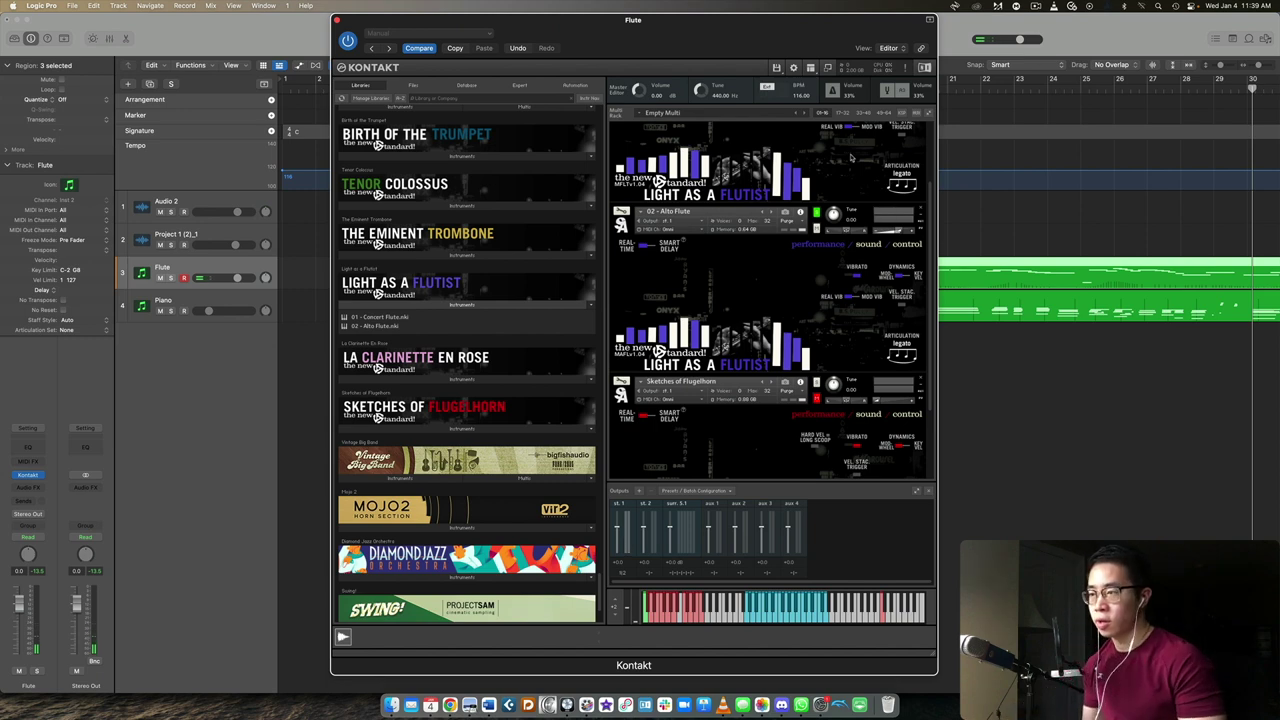
# Step: Read the Smart Delay explanation in the Alto Flute instrument and close it
pyautogui.click(683, 241)
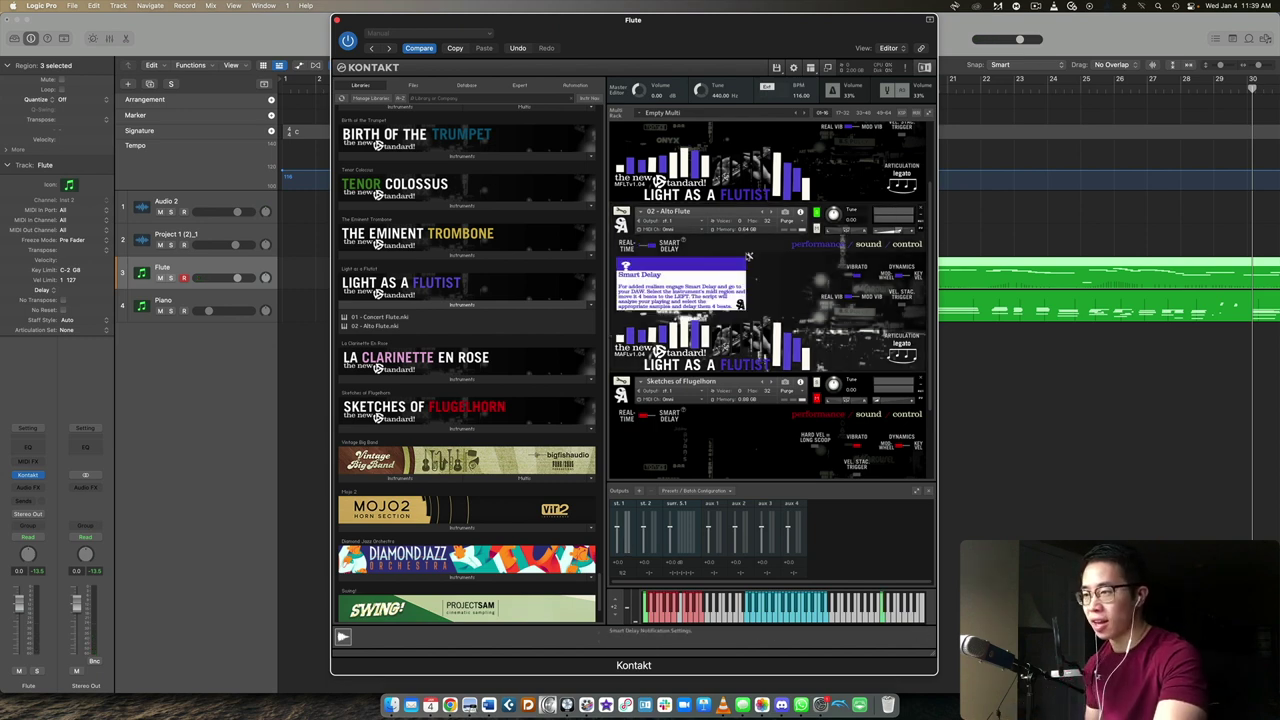
pyautogui.click(748, 257)
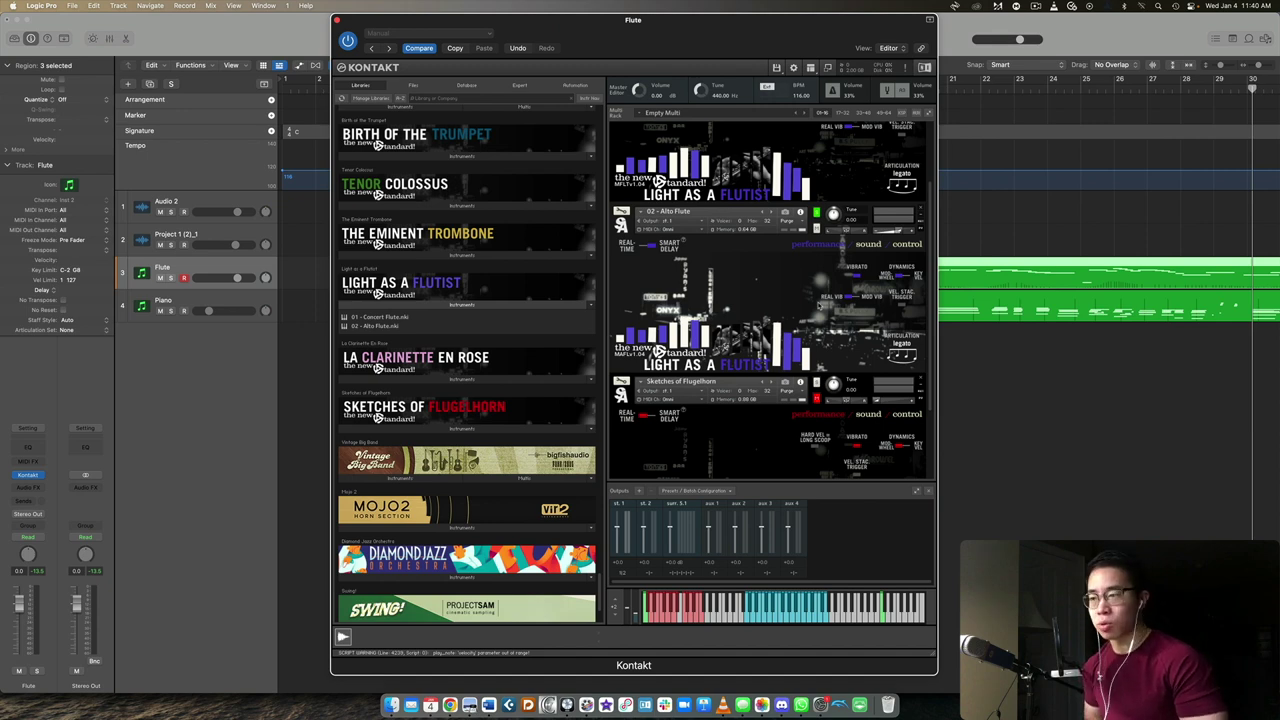
pyautogui.scroll(-3, 796, 326)
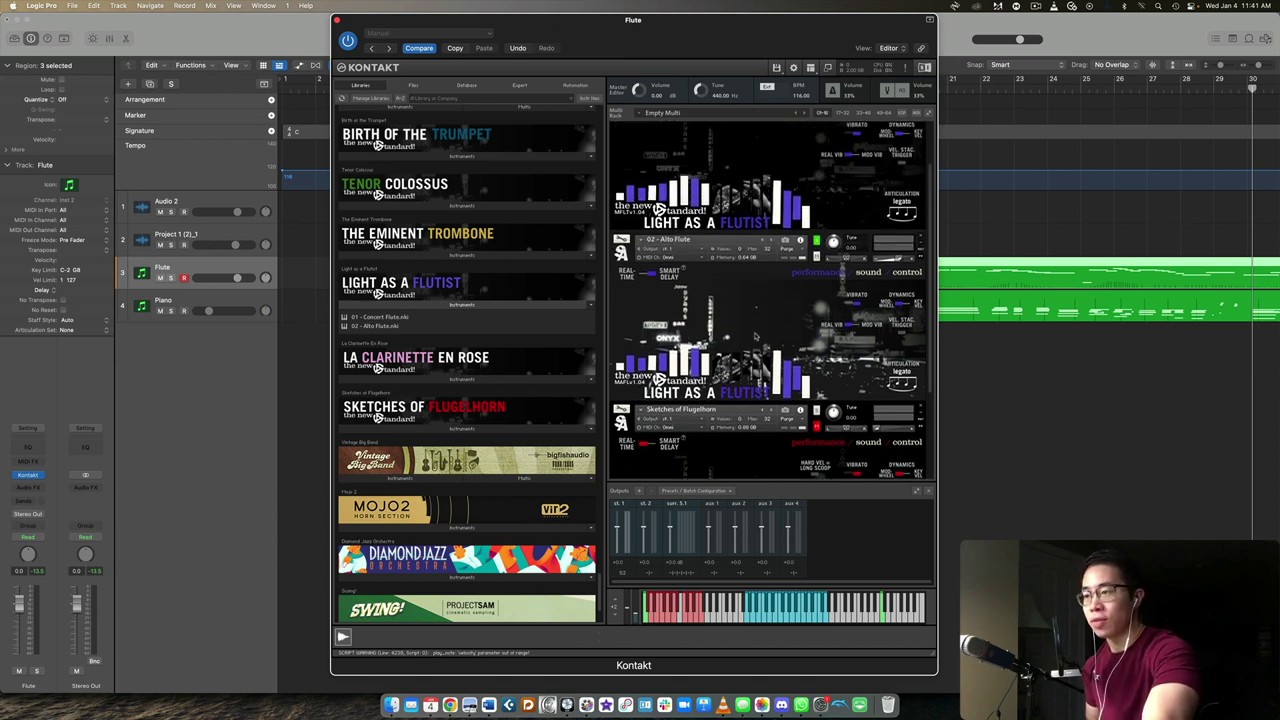
pyautogui.scroll(-1, 757, 330)
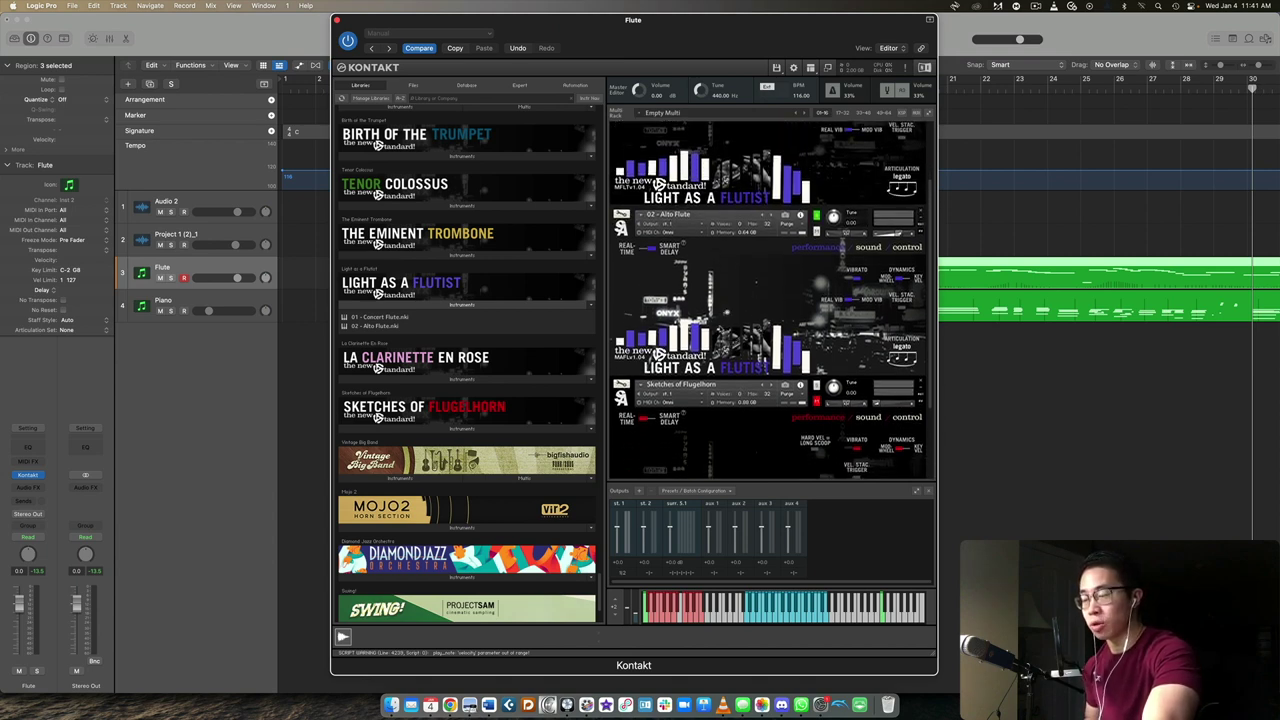
# Step: Move the Kontakt window aside and solo Sketches of Flugelhorn in the rack in place of the Alto Flute
pyautogui.scroll(3, 722, 328)
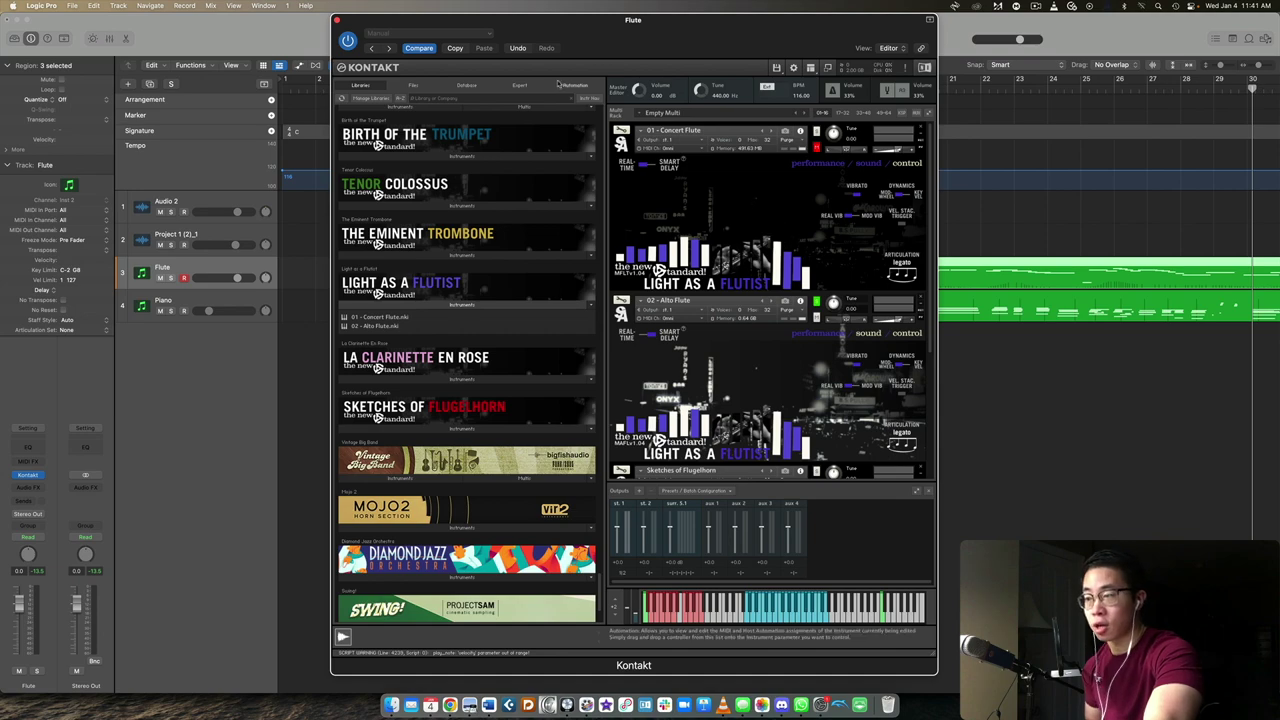
pyautogui.scroll(-3, 724, 204)
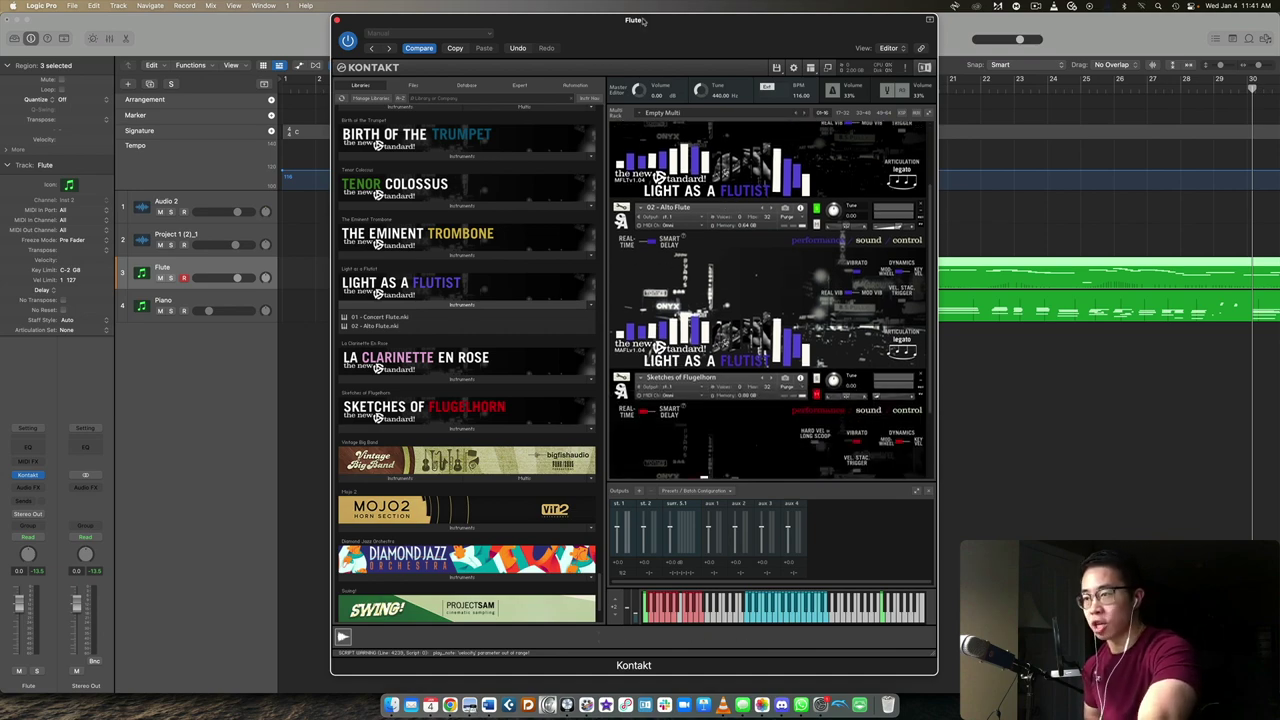
pyautogui.moveTo(643, 20); pyautogui.dragTo(405, 410)
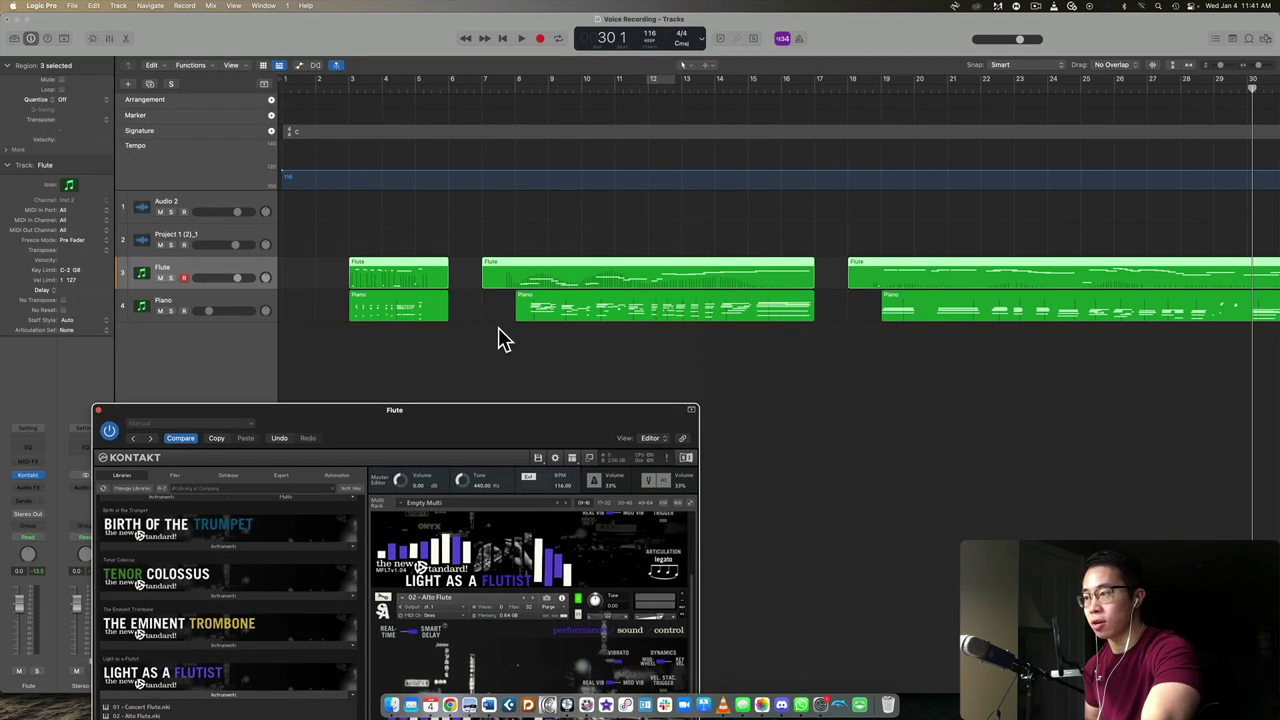
pyautogui.moveTo(626, 410); pyautogui.dragTo(626, 38)
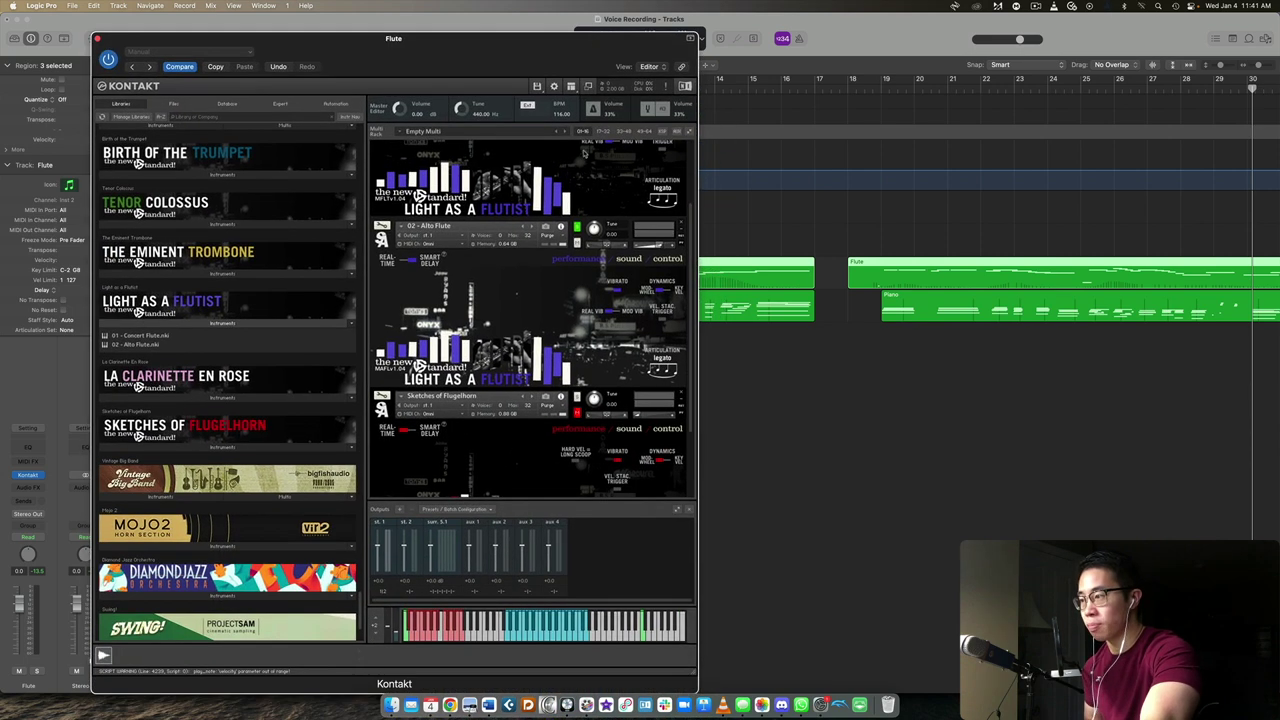
pyautogui.scroll(-3, 560, 250)
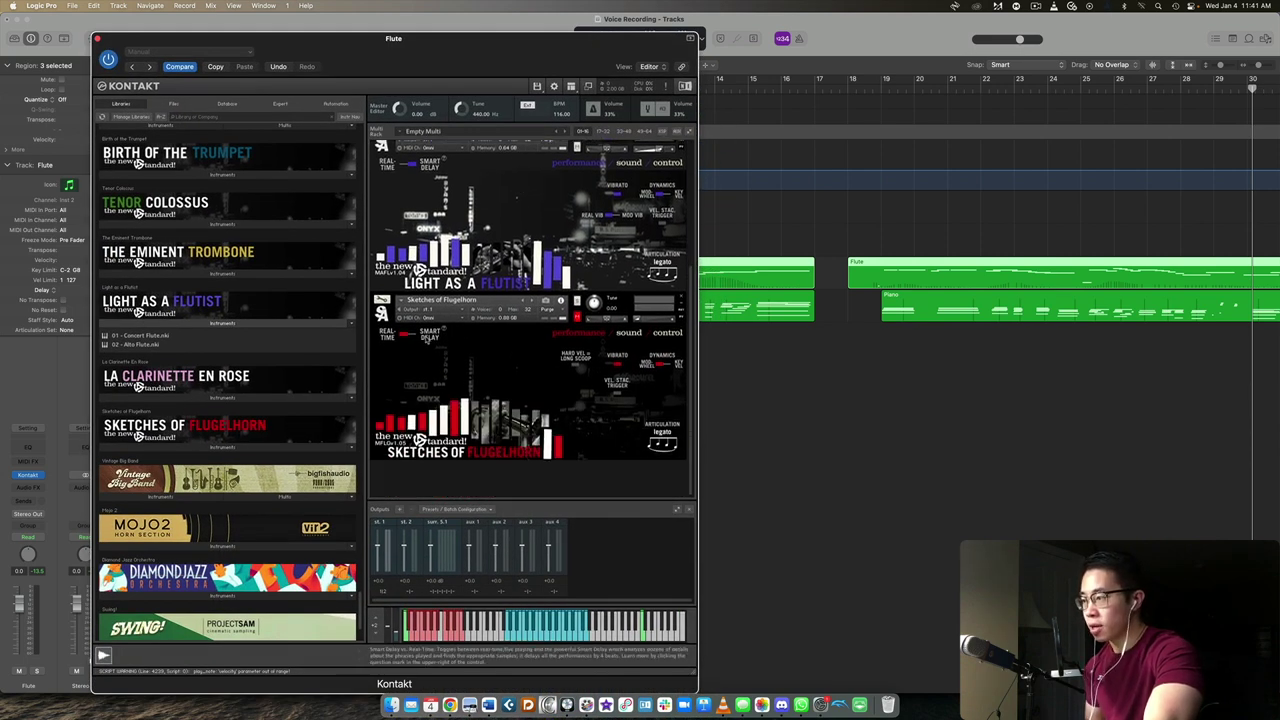
pyautogui.scroll(1, 408, 203)
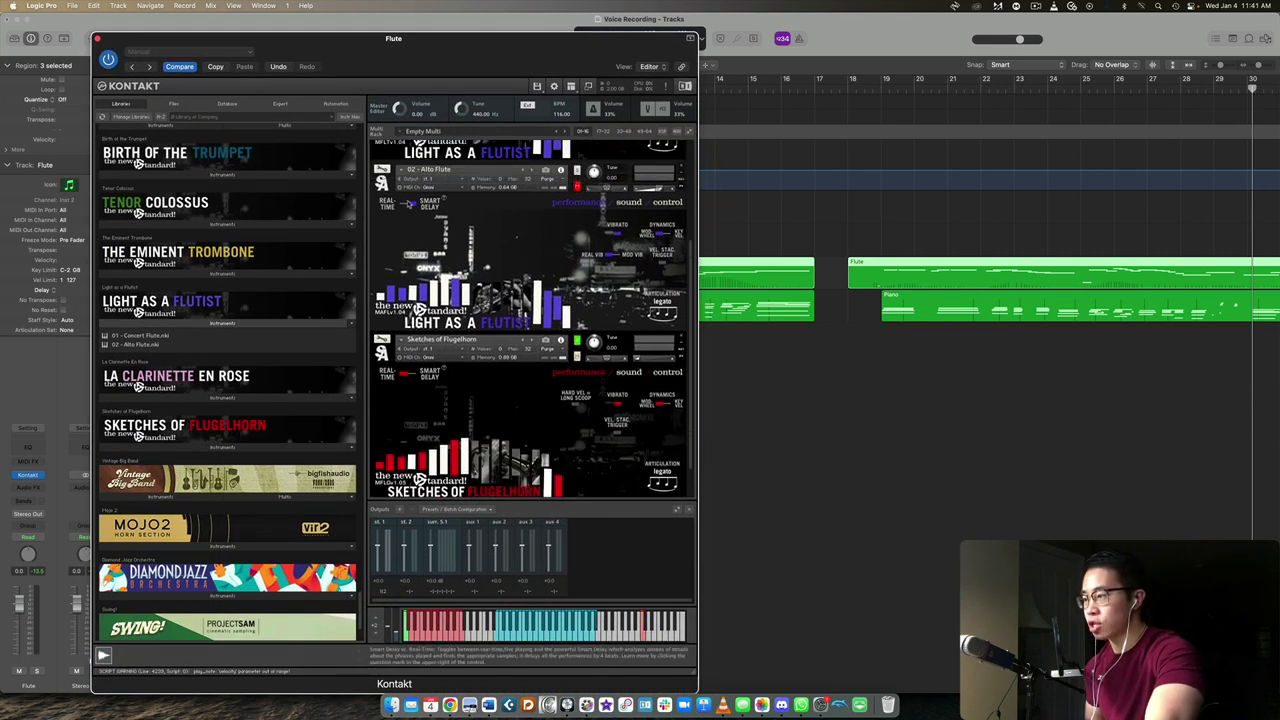
pyautogui.scroll(-1, 580, 440)
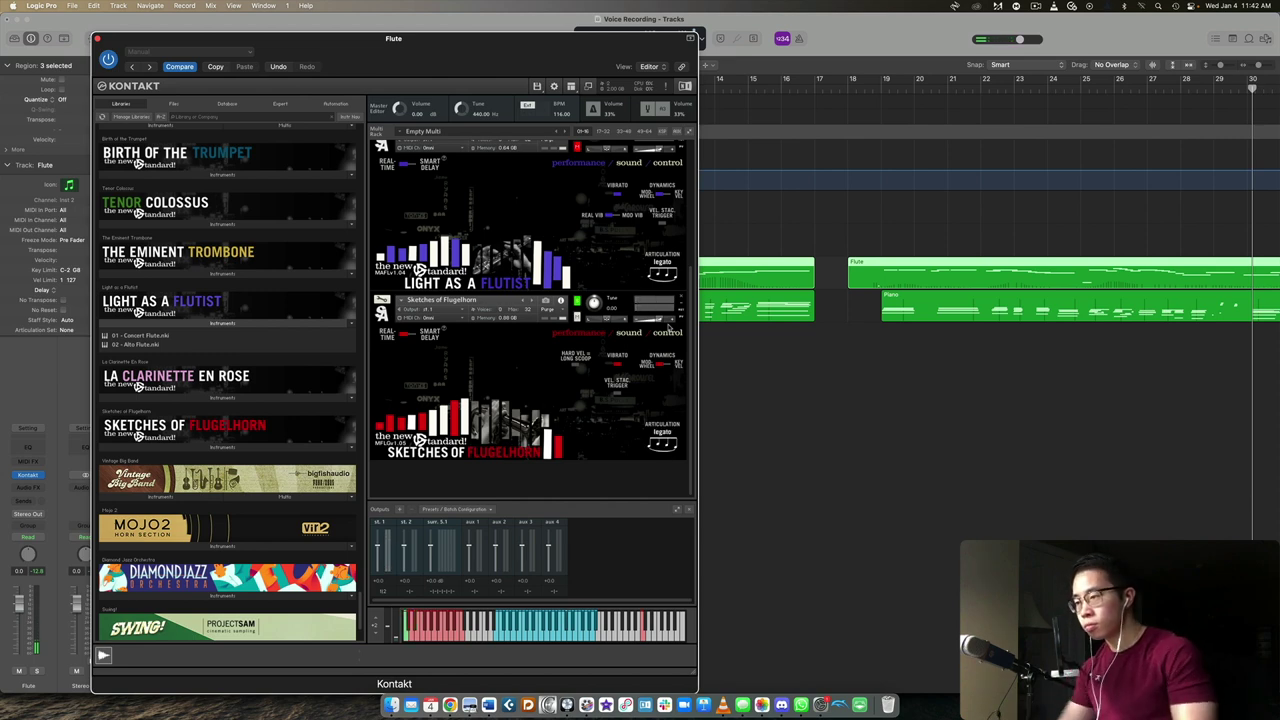
# Step: Audition the Sketches of Flugelhorn half-step trill, whole-step trill and long fall articulations with their keyswitches
pyautogui.scroll(4, 669, 330)
pyautogui.click(570, 154)
pyautogui.press('BackSpace')
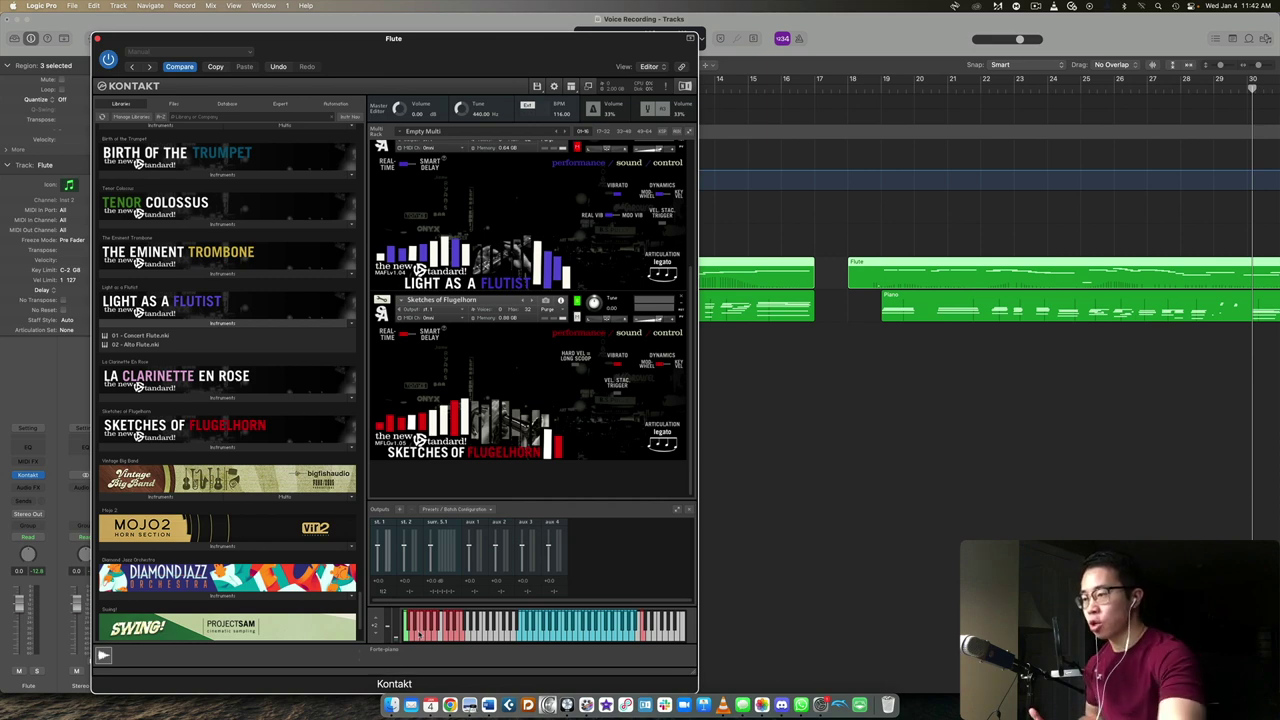
pyautogui.click(428, 636)
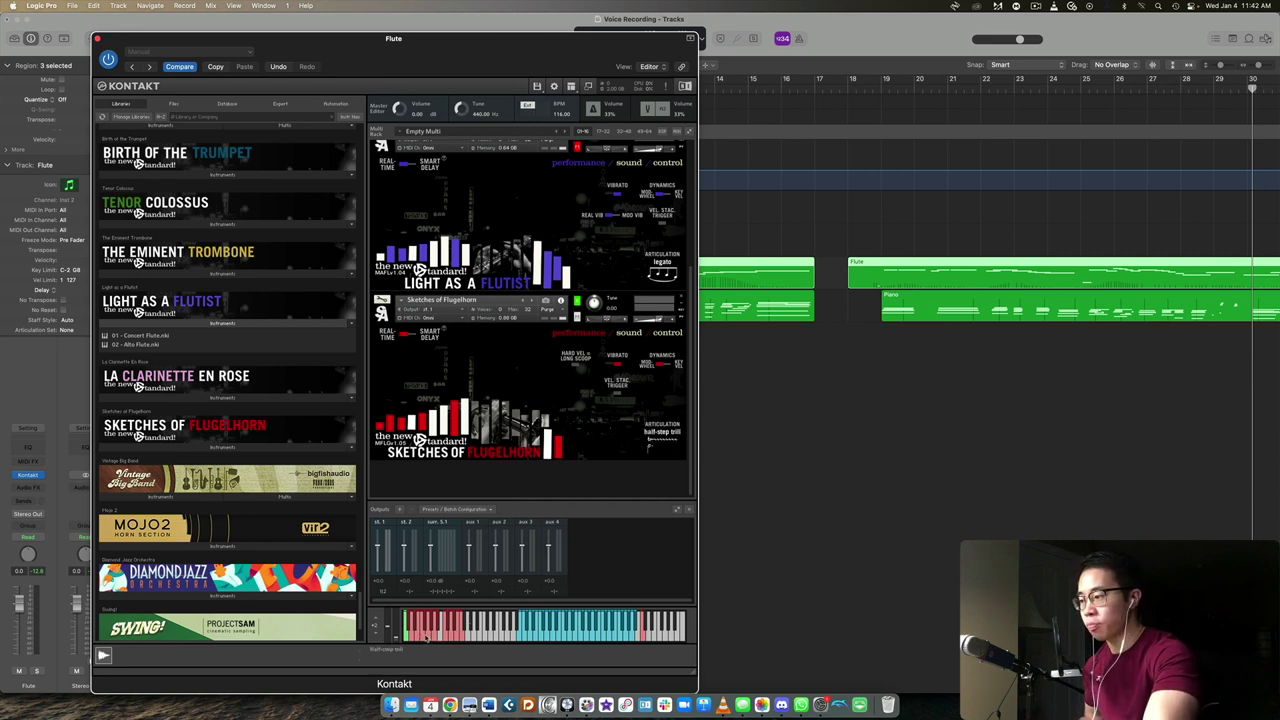
pyautogui.click(427, 636)
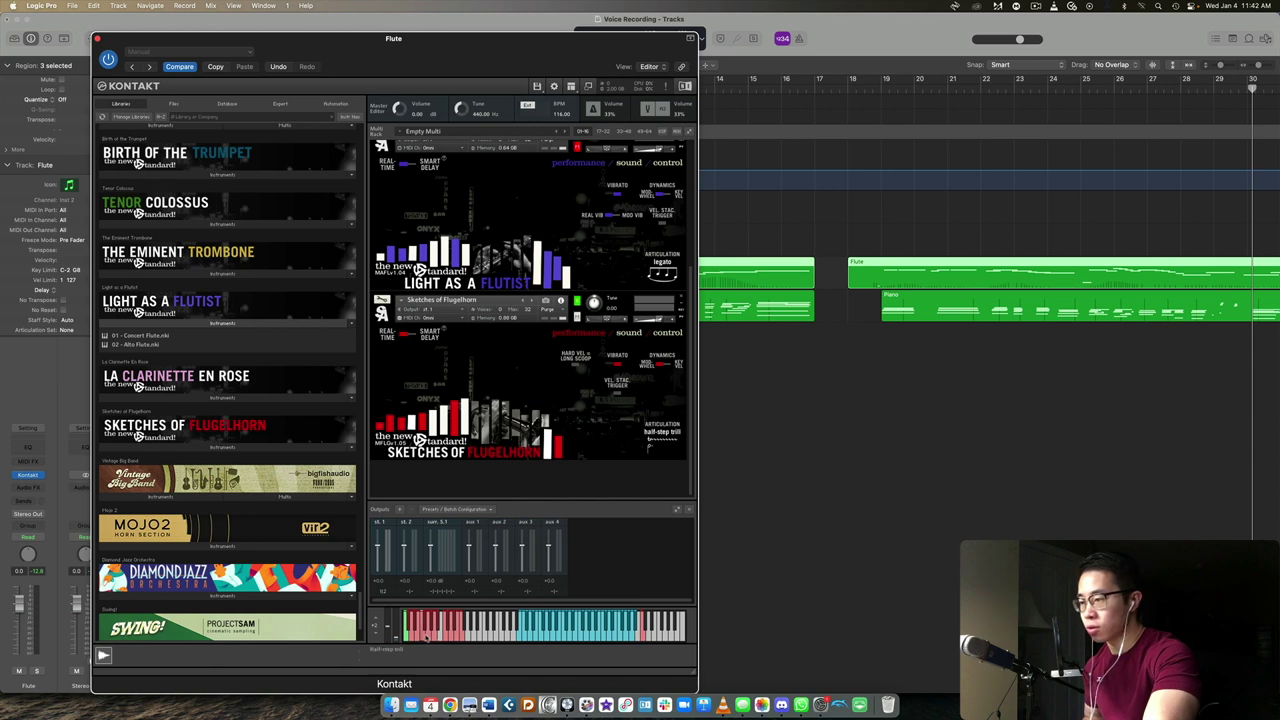
pyautogui.click(428, 628)
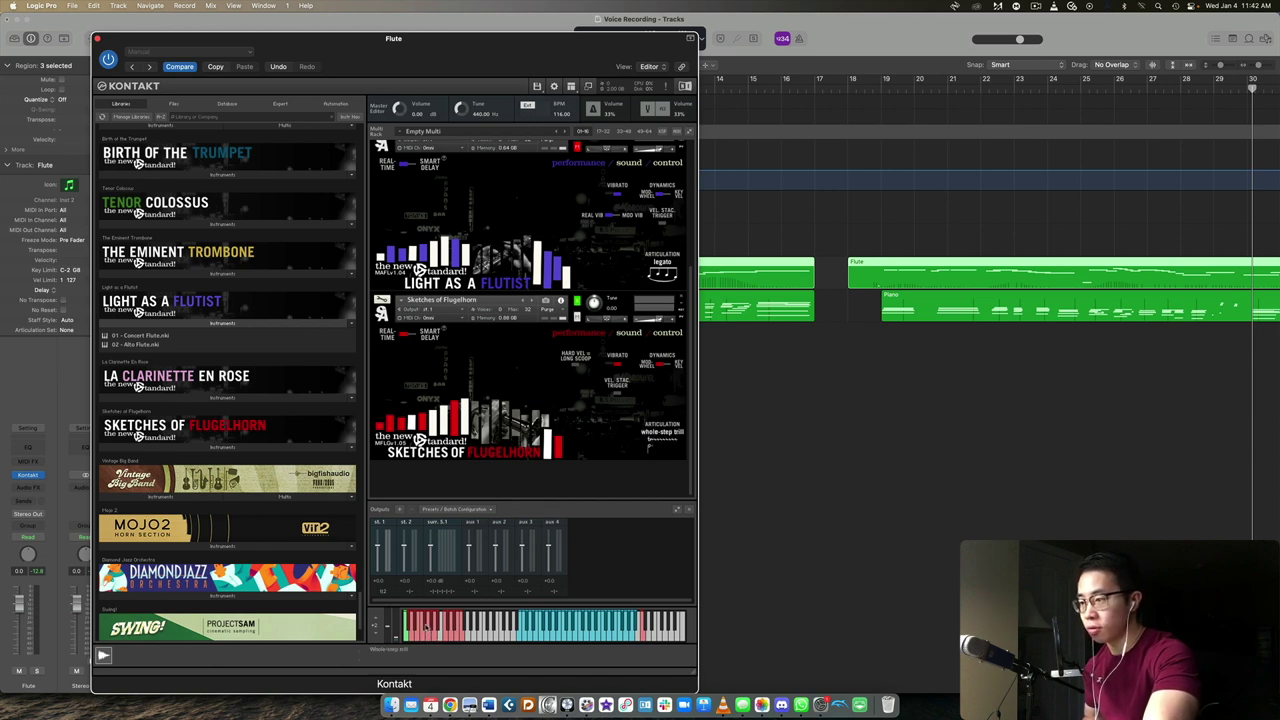
pyautogui.click(435, 628)
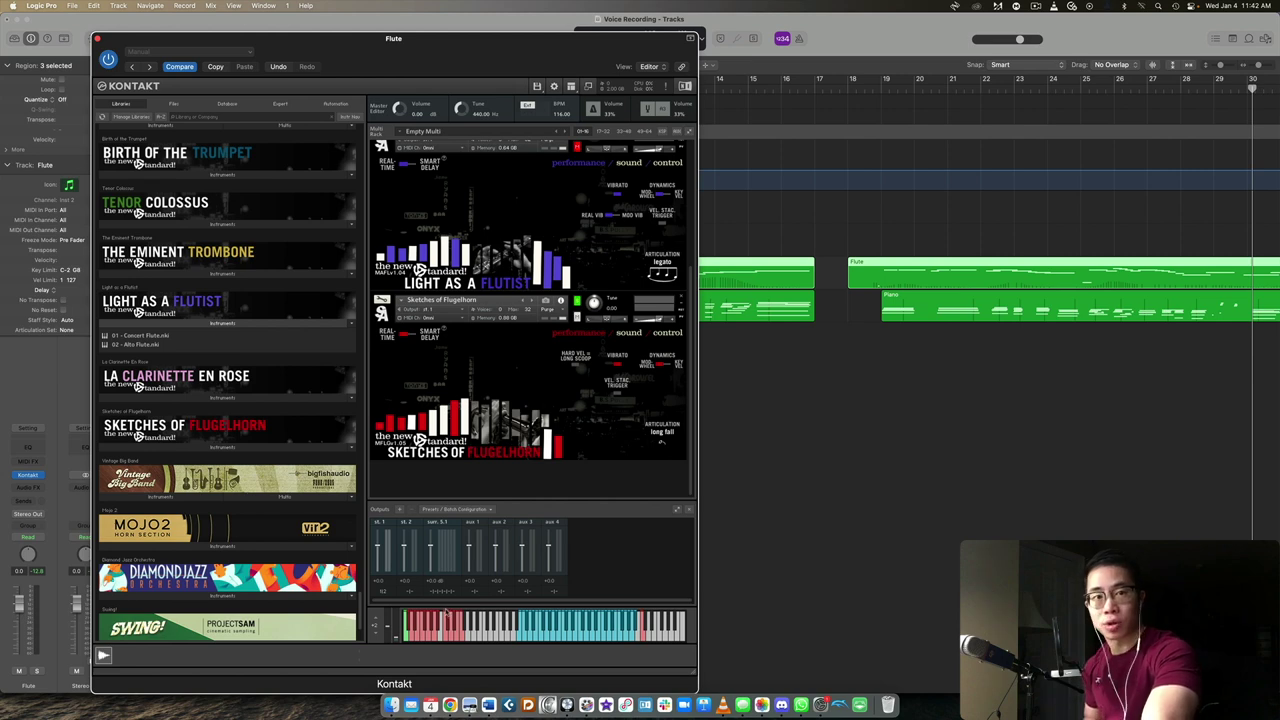
pyautogui.click(447, 614)
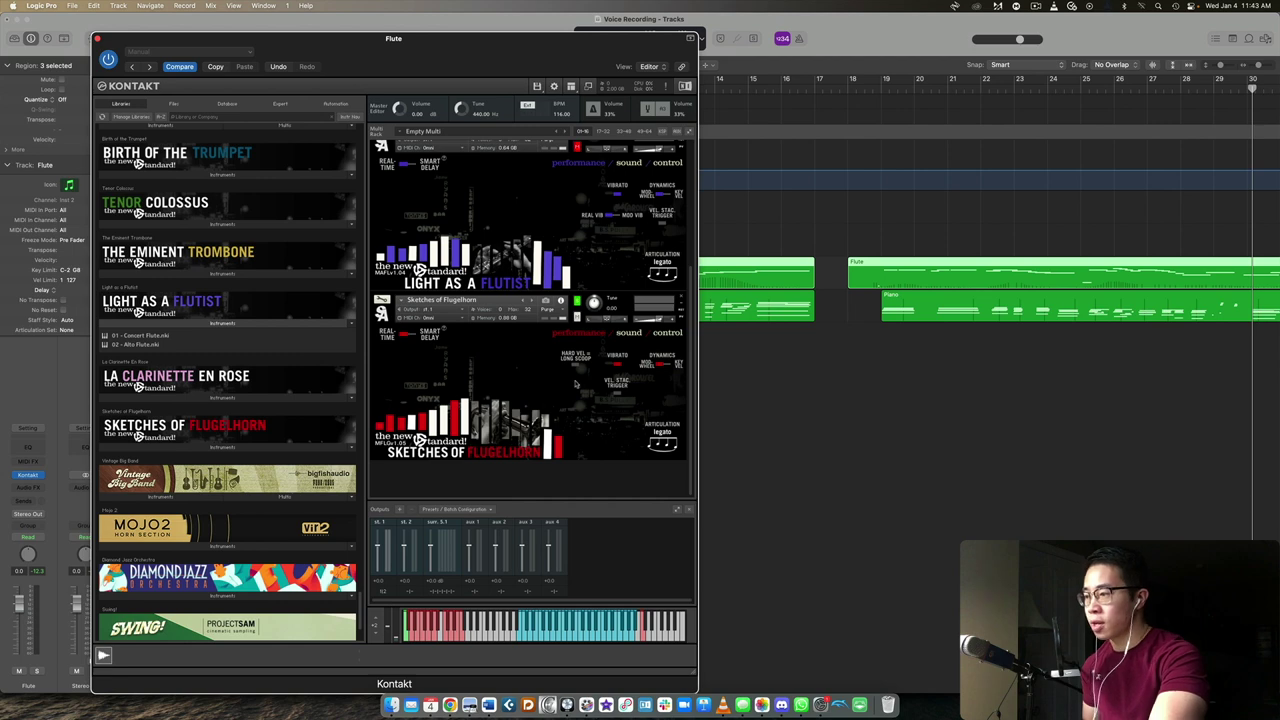
# Step: Look over the Concert Flute and Alto Flute instruments in the rack and return to Sketches of Flugelhorn
pyautogui.scroll(1, 577, 383)
pyautogui.scroll(5, 577, 383)
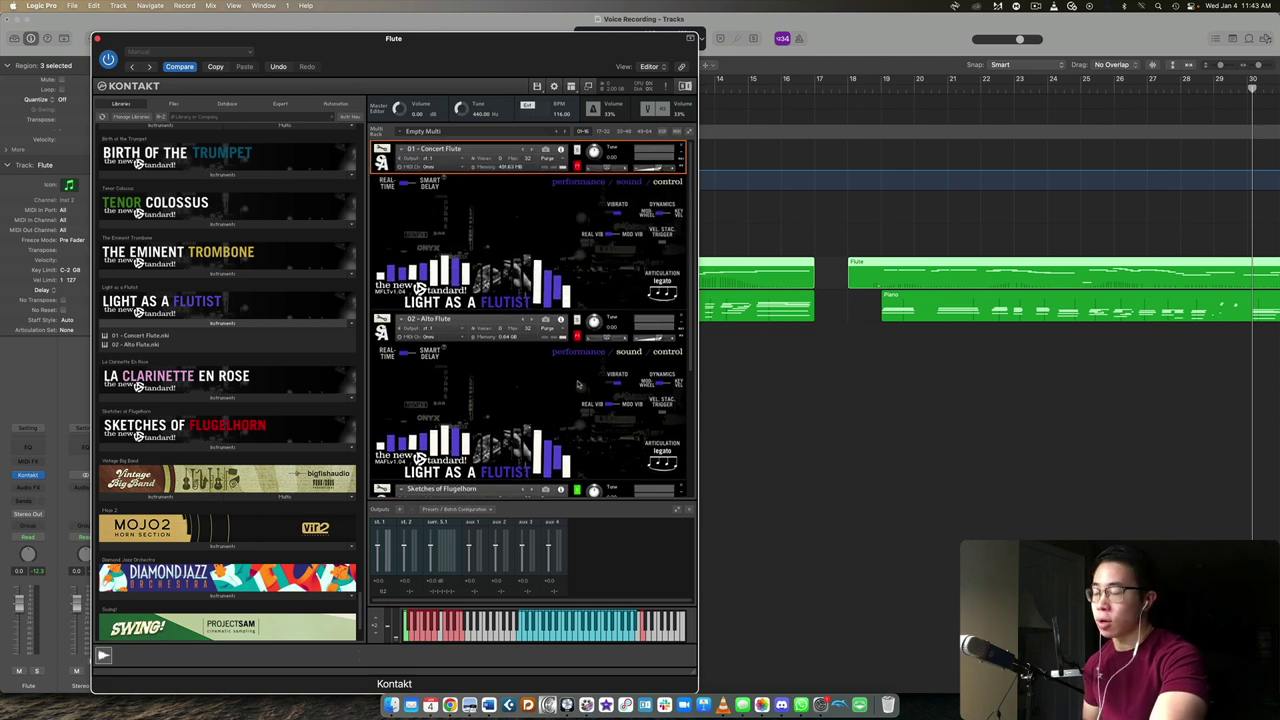
pyautogui.scroll(-5, 577, 383)
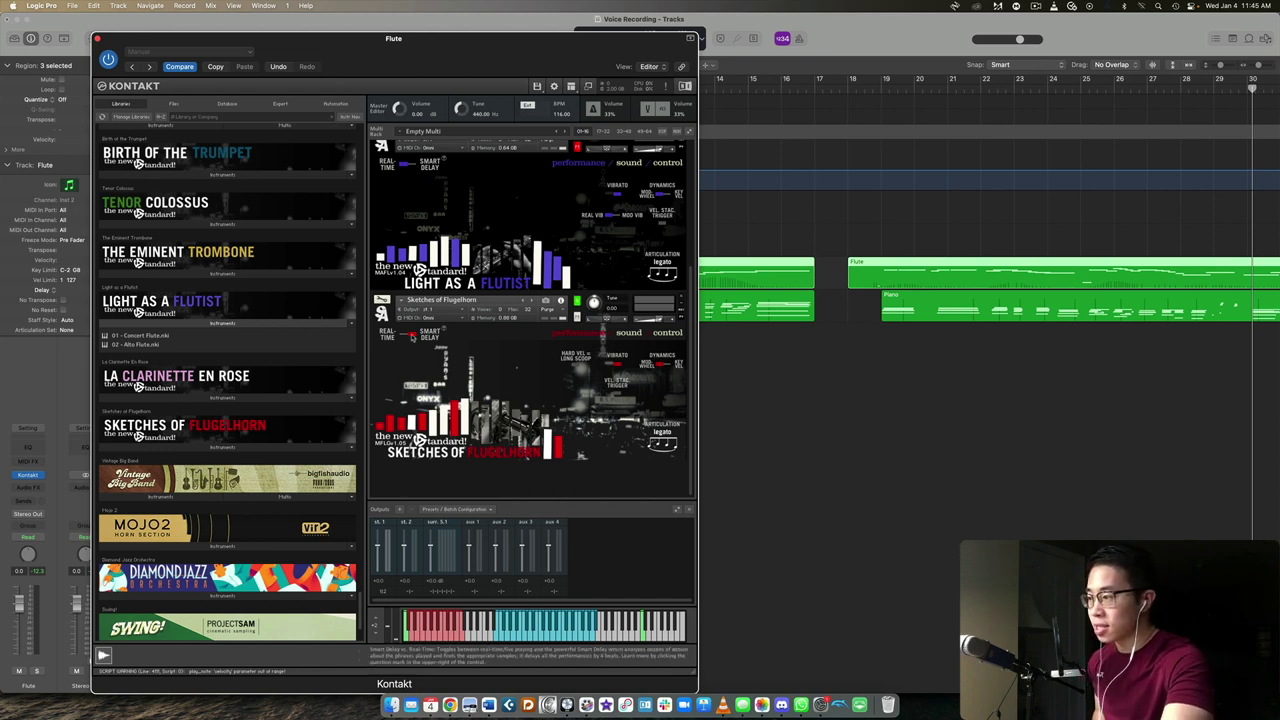
# Step: Move the Kontakt window below the Flute and Piano tracks and deselect all regions
pyautogui.moveTo(493, 294); pyautogui.dragTo(493, 294)
pyautogui.moveTo(516, 73); pyautogui.dragTo(595, 417)
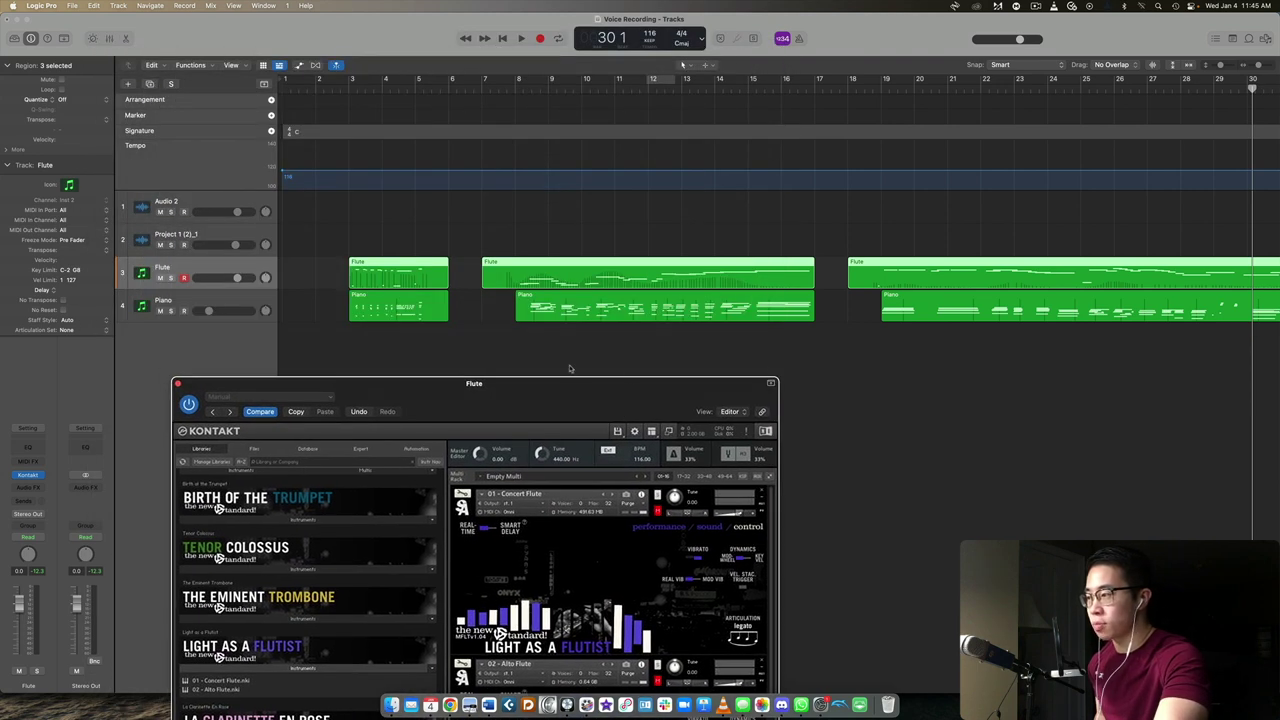
pyautogui.moveTo(534, 245); pyautogui.dragTo(600, 352)
pyautogui.moveTo(922, 220); pyautogui.dragTo(955, 356)
pyautogui.click(950, 379)
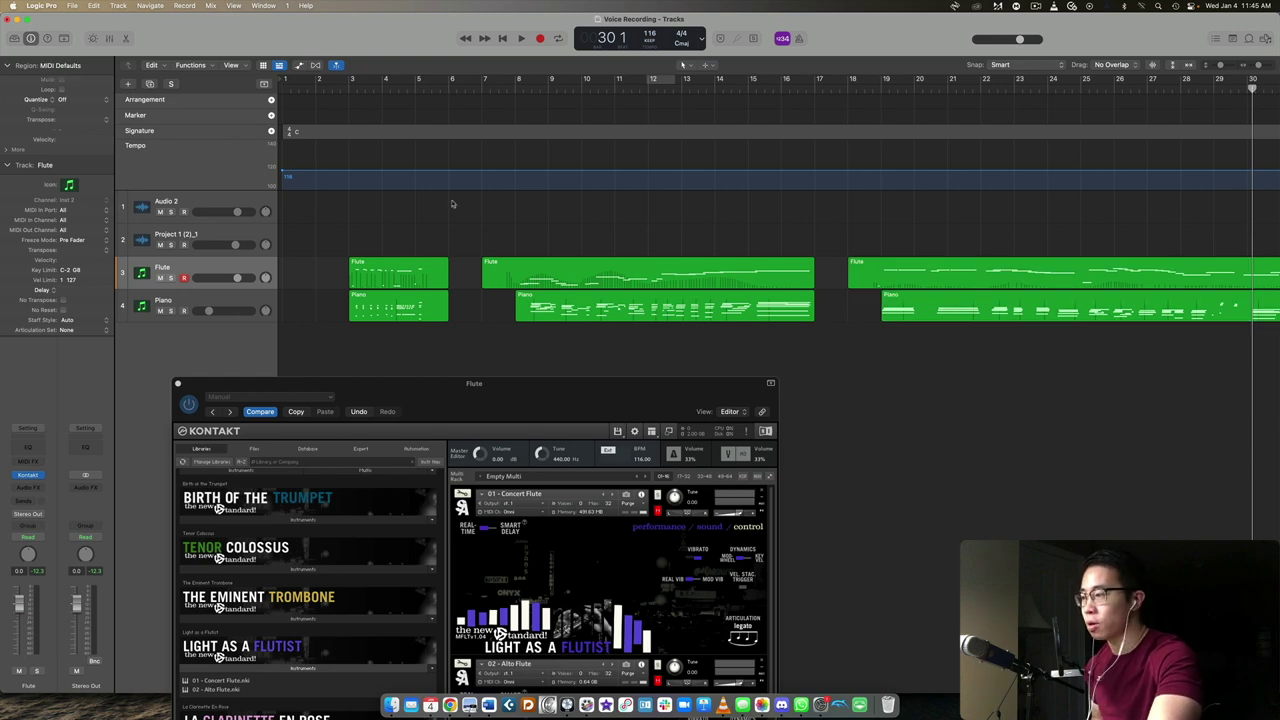
# Step: Play the first Flute and Piano regions from just before bar 3 with the Concert Flute soloed
pyautogui.click(341, 89)
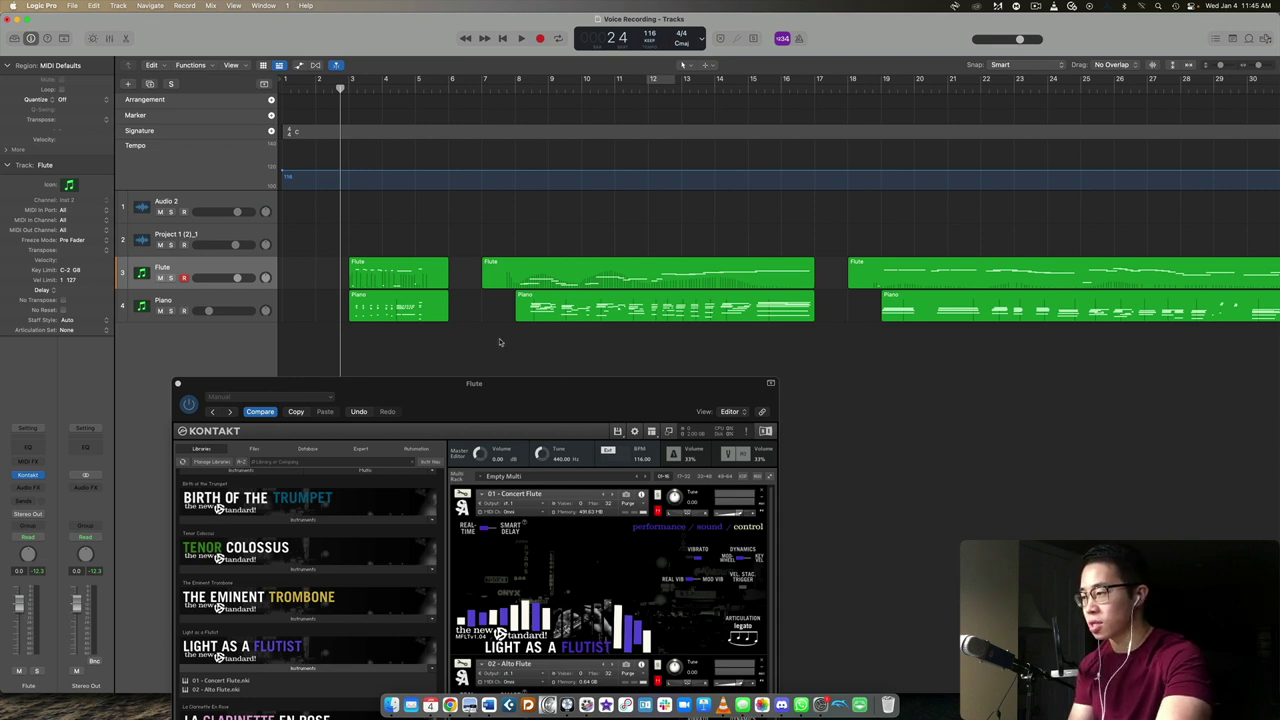
pyautogui.press('space')
pyautogui.press('space')
pyautogui.press('space')
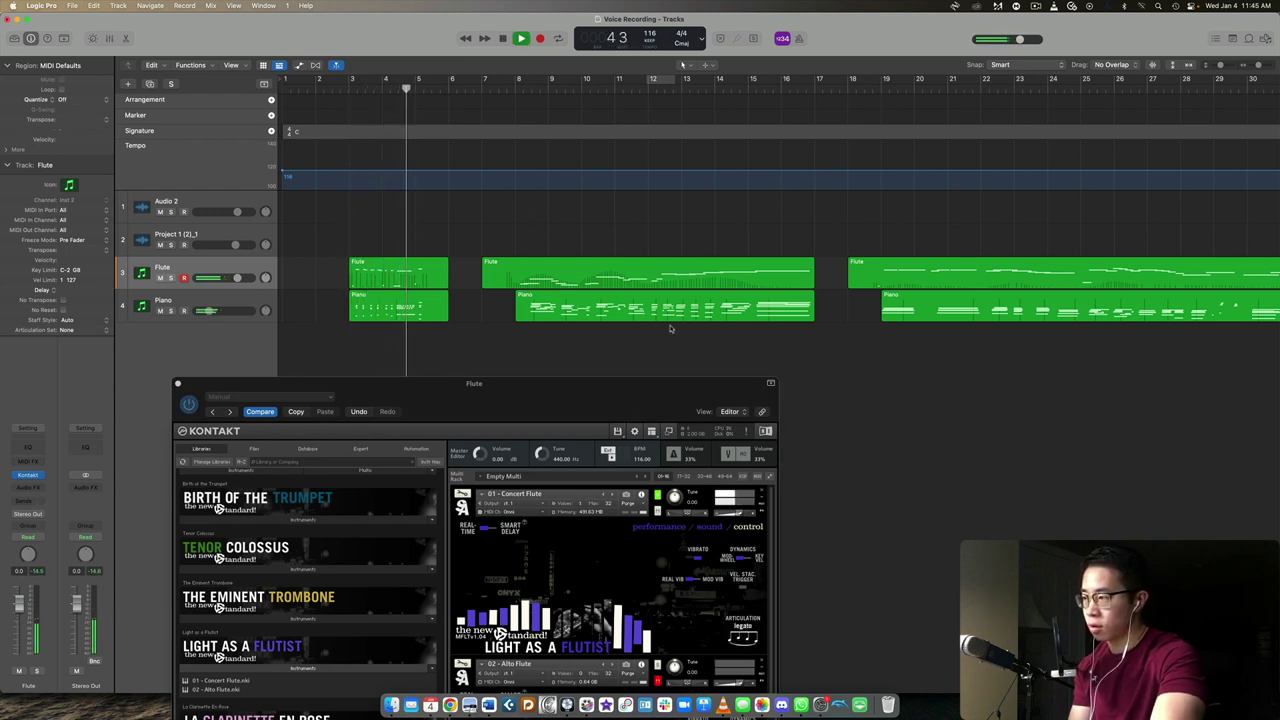
pyautogui.press('space')
# Step: Raise the Kontakt window and replay the passage from bar 3, watching the Concert Flute's articulation display
pyautogui.moveTo(450, 383); pyautogui.dragTo(400, 360)
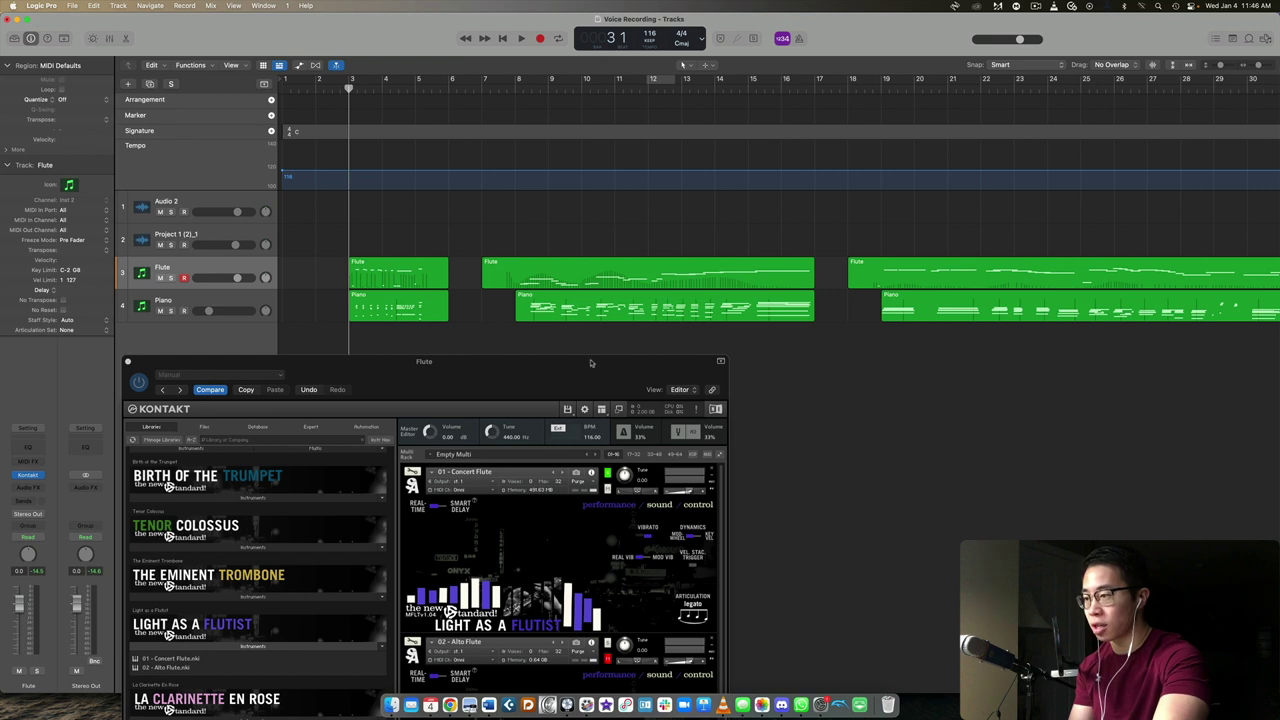
pyautogui.scroll(-2, 712, 595)
pyautogui.press('space')
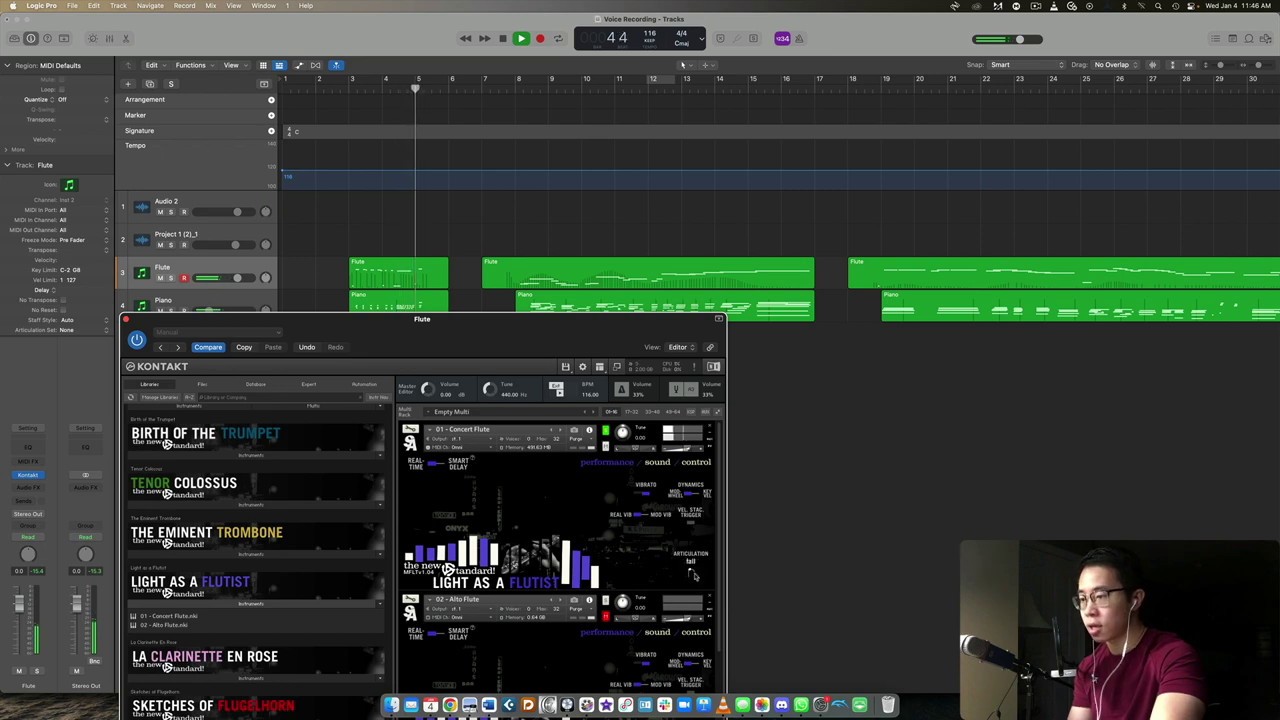
pyautogui.press('space')
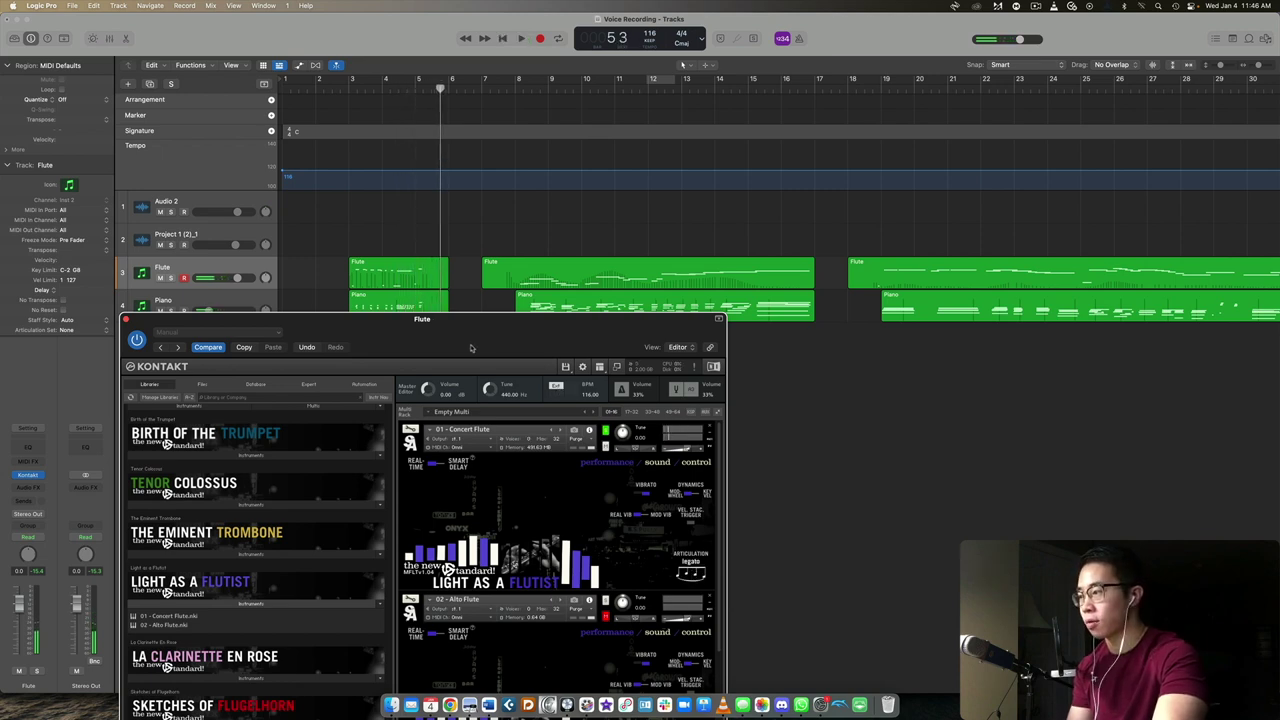
# Step: Move the first Flute region one bar earlier to bar 2 for Smart Delay and play the passage
pyautogui.moveTo(473, 346); pyautogui.dragTo(477, 377)
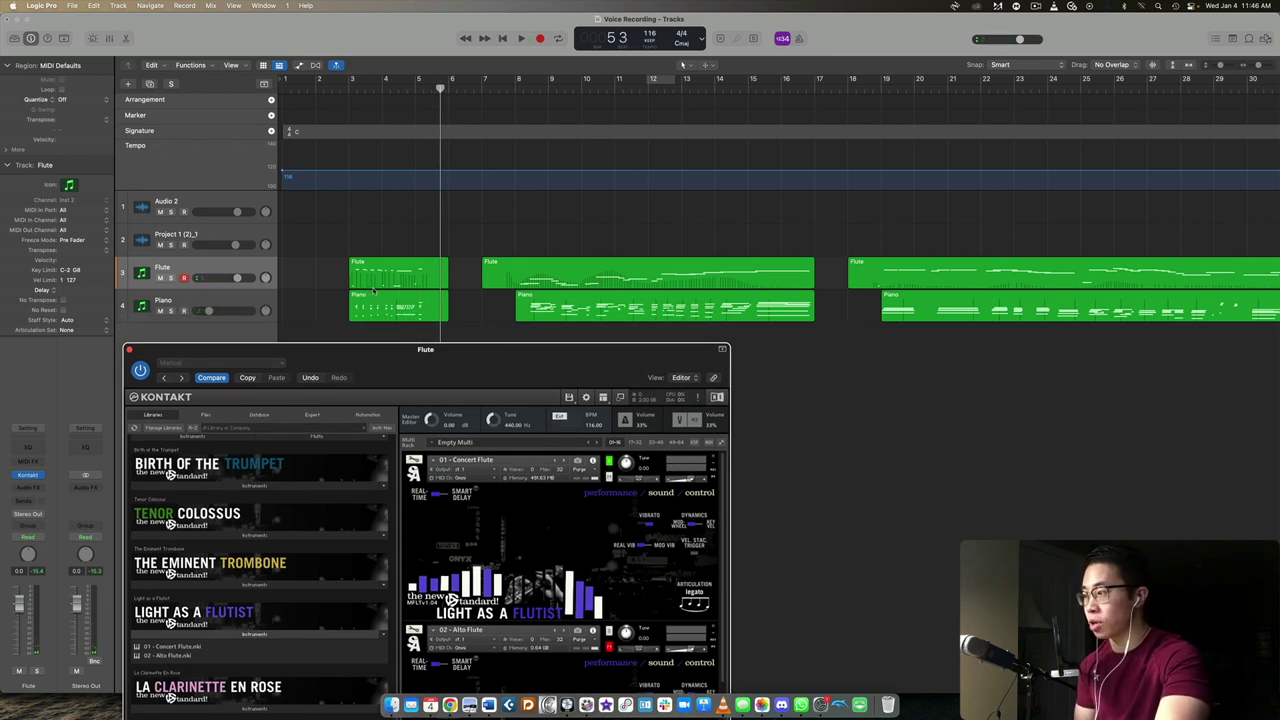
pyautogui.moveTo(390, 276); pyautogui.dragTo(359, 276)
pyautogui.click(354, 150)
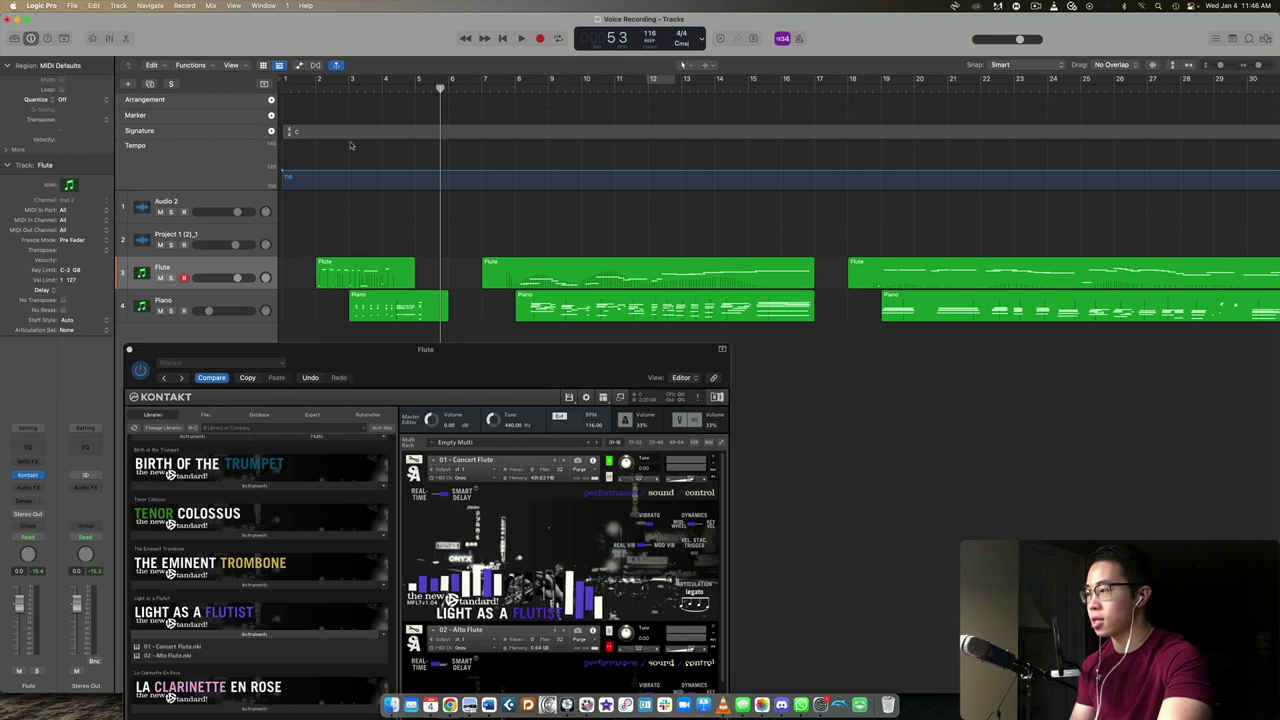
pyautogui.press('space')
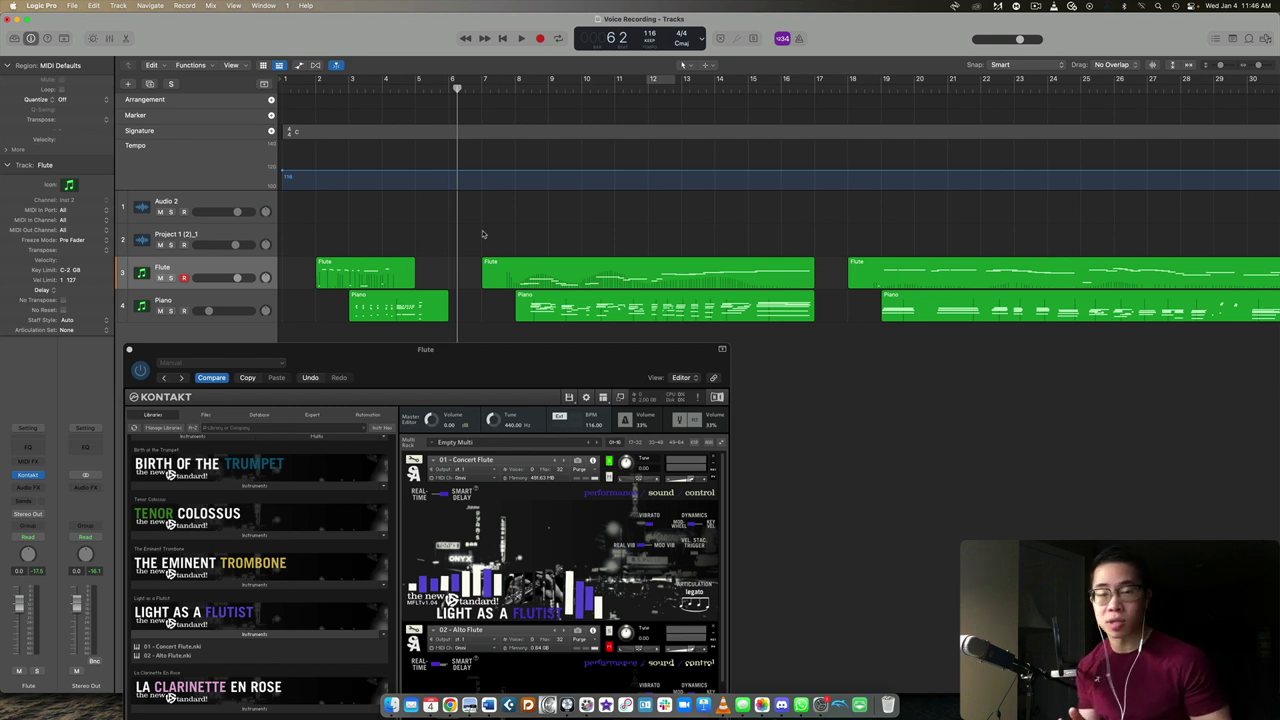
# Step: Show the Concert Flute's sound page, and solo the Alto Flute in real-time mode
pyautogui.click(670, 497)
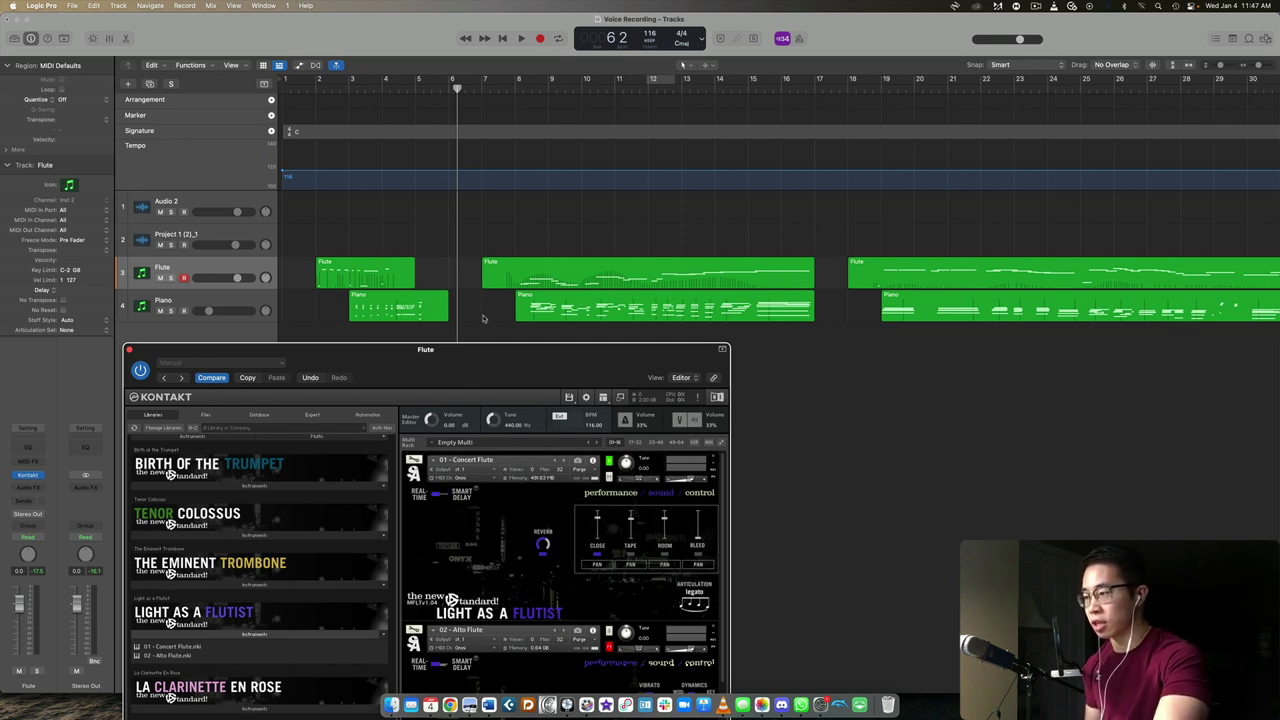
pyautogui.moveTo(577, 390); pyautogui.dragTo(277, 61)
pyautogui.moveTo(143, 336)
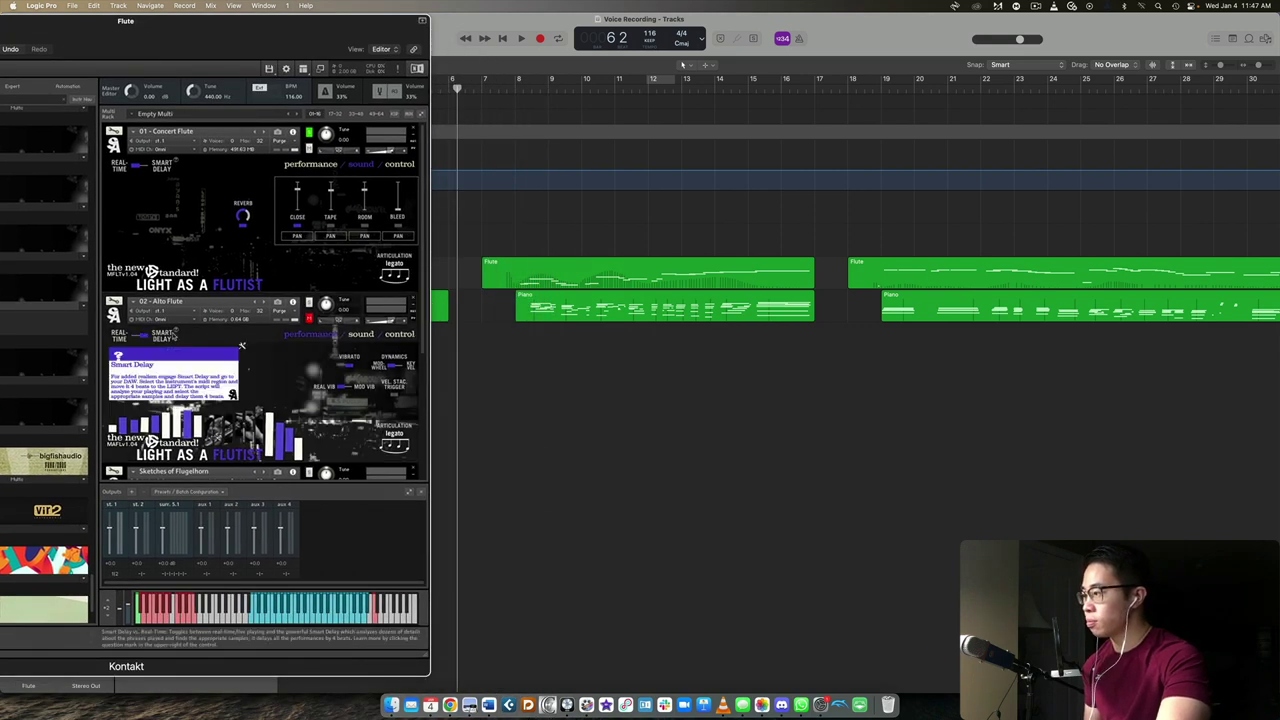
pyautogui.scroll(-2, 143, 336)
pyautogui.click(300, 260)
pyautogui.scroll(-2, 300, 260)
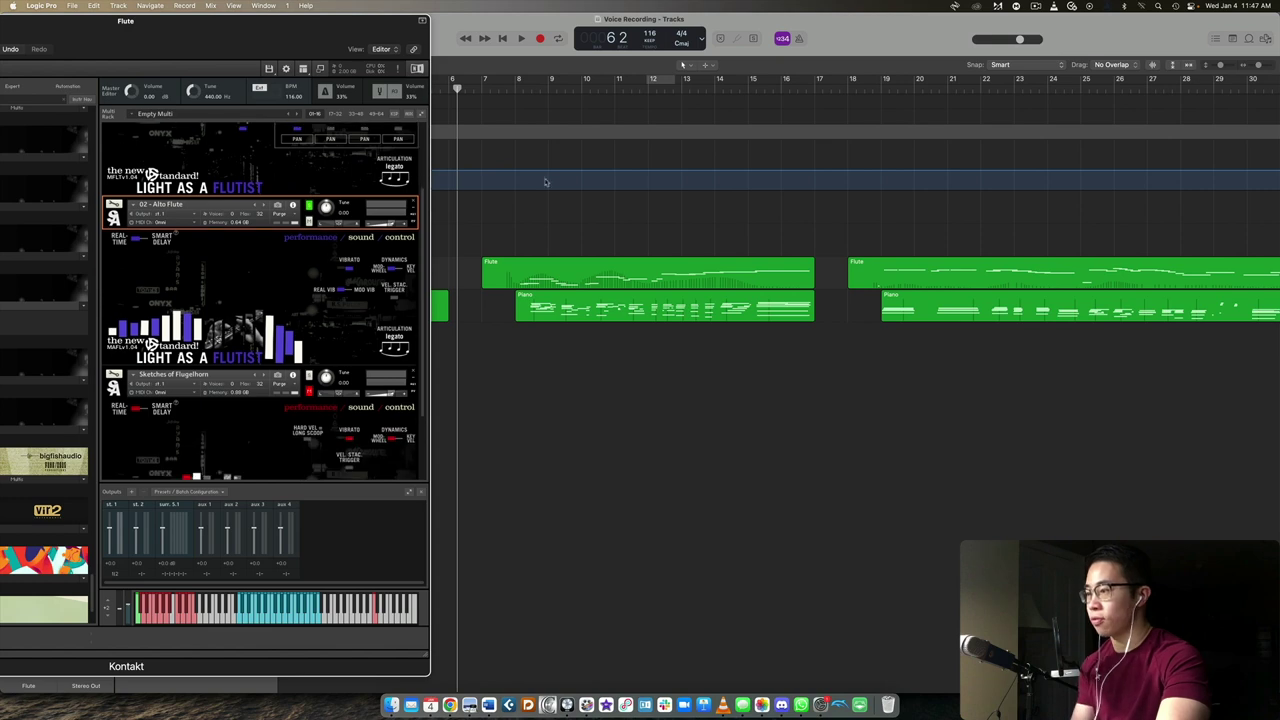
# Step: Play the second Flute and Piano regions from bar 8 through bar 16 with the Alto Flute in real-time mode
pyautogui.click(510, 90)
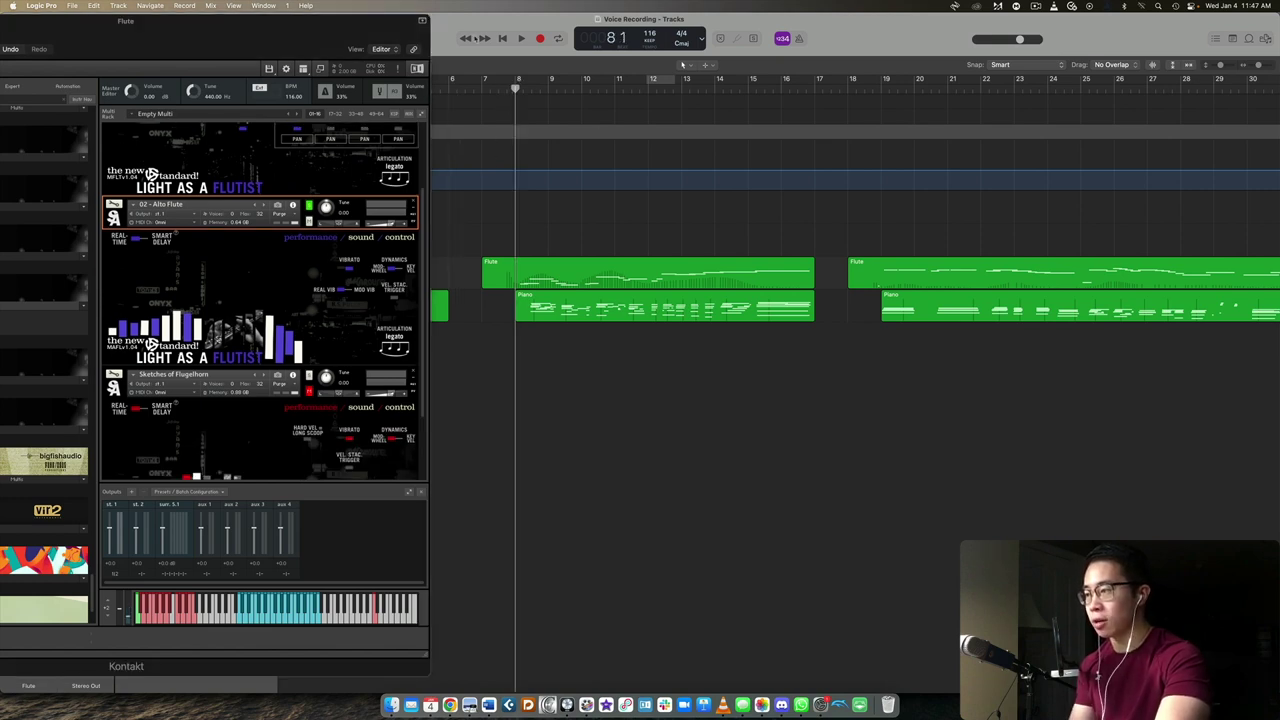
pyautogui.press('space')
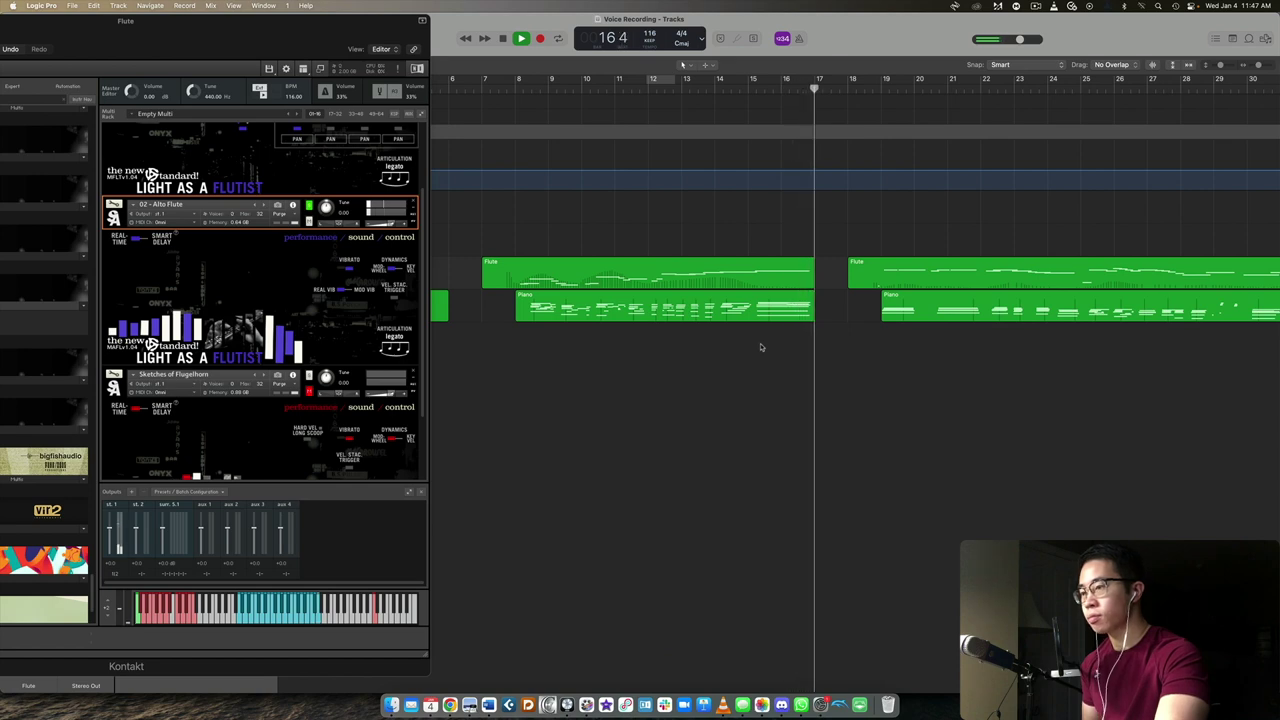
pyautogui.press('space')
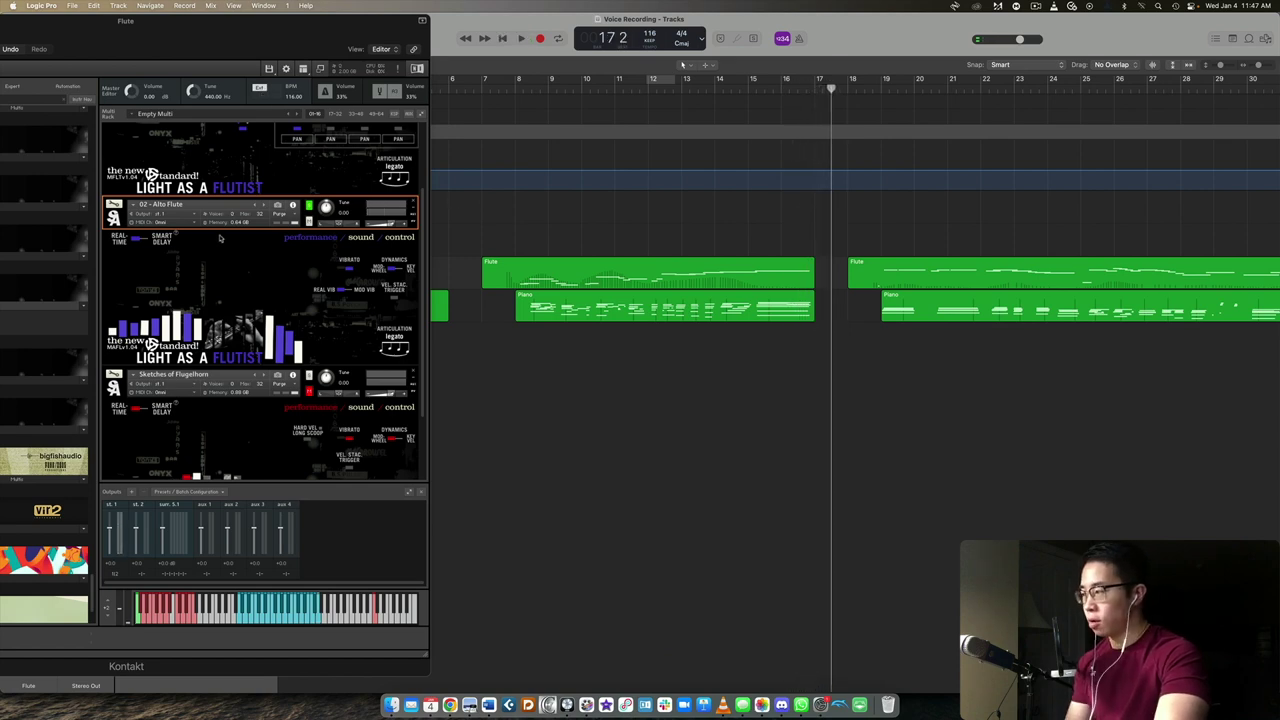
# Step: Turn on the Alto Flute's Smart Delay with its explanation shown, and inspect the bar 7 Flute region's notes and controller curve in the Piano Roll
pyautogui.click(175, 236)
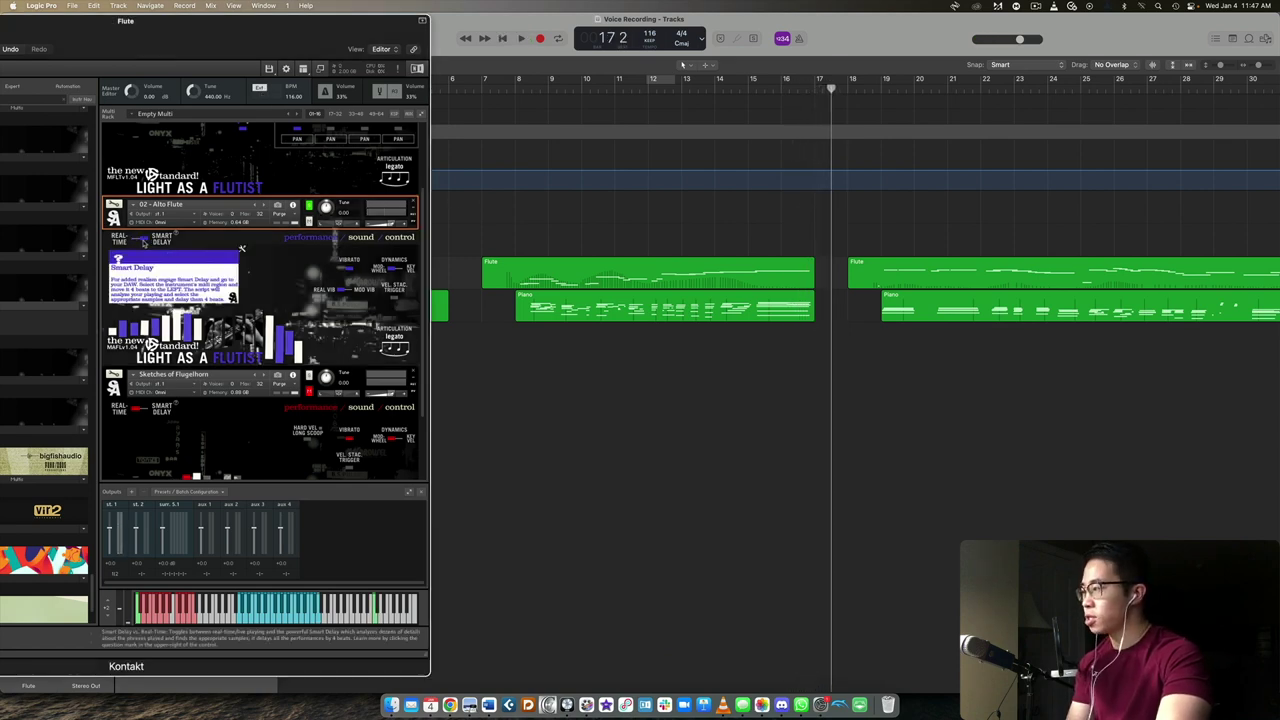
pyautogui.doubleClick(784, 276)
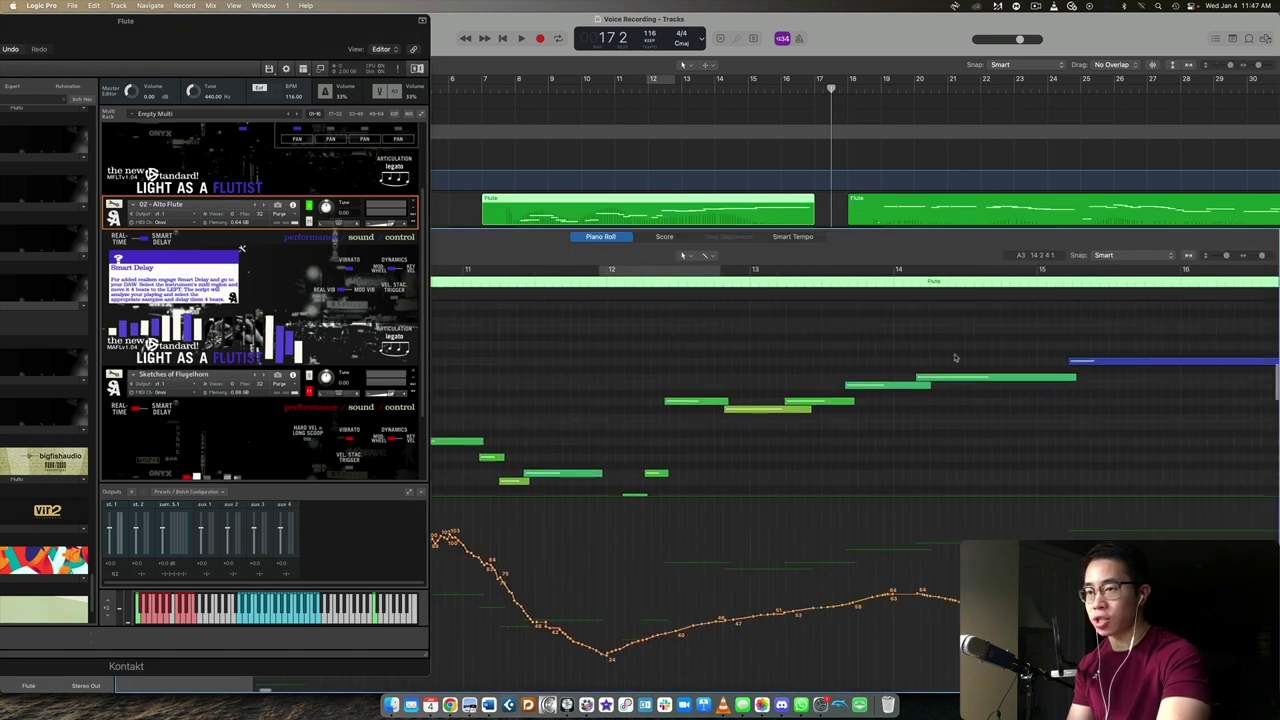
pyautogui.hscroll(5, 955, 358)
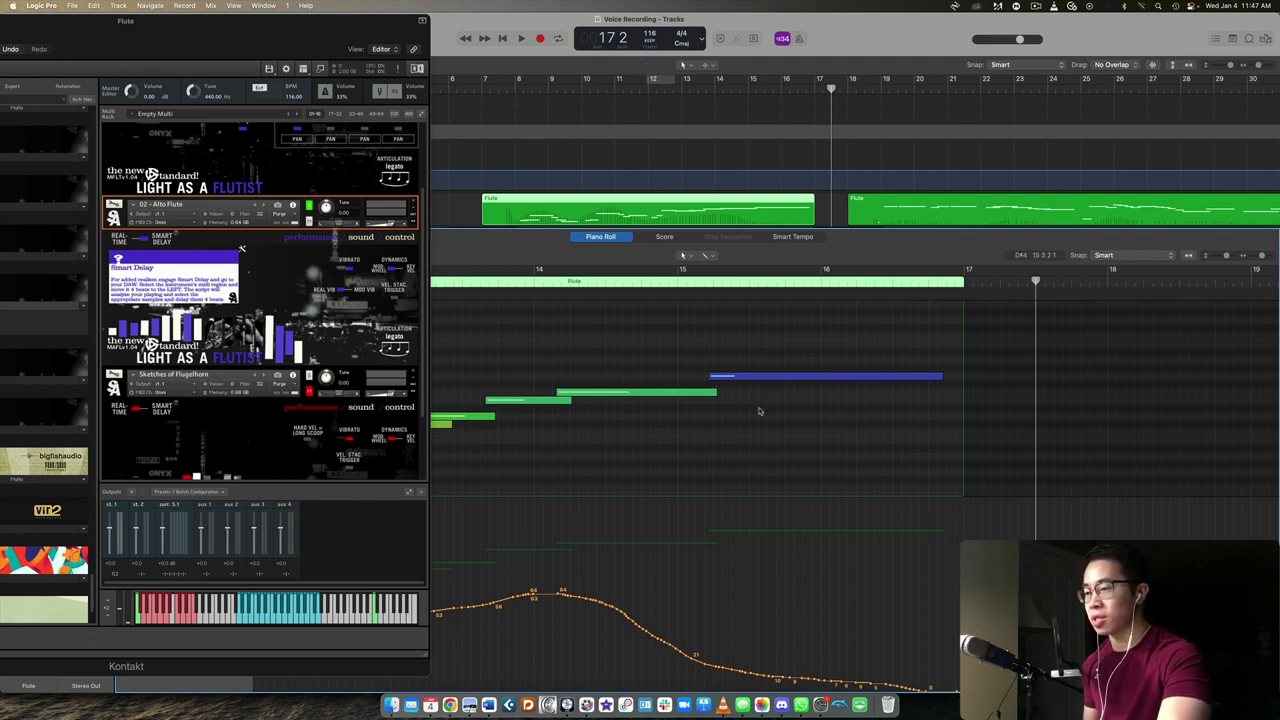
pyautogui.hscroll(-15, 759, 411)
pyautogui.hscroll(-10, 759, 411)
pyautogui.scroll(-3, 759, 411)
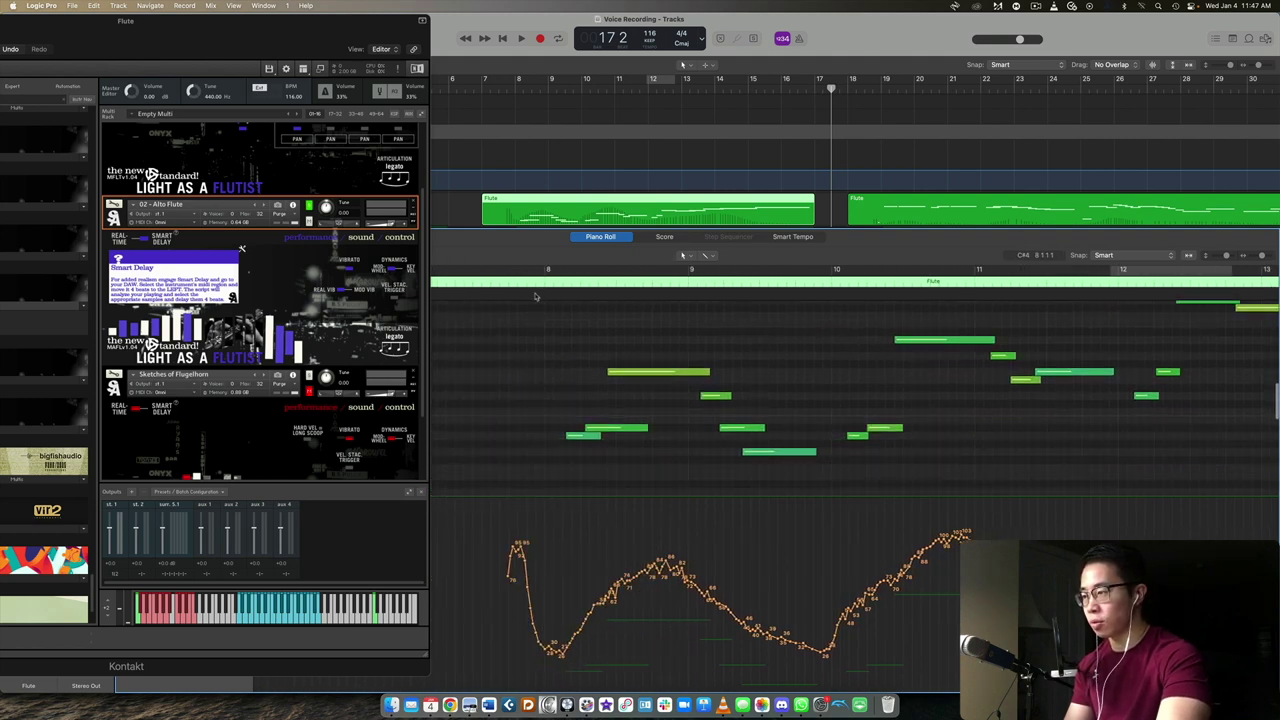
# Step: Move the bar 7 Flute region one bar earlier to bar 6 and review the passage with the Alto Flute's Smart Delay
pyautogui.moveTo(520, 213); pyautogui.dragTo(490, 213)
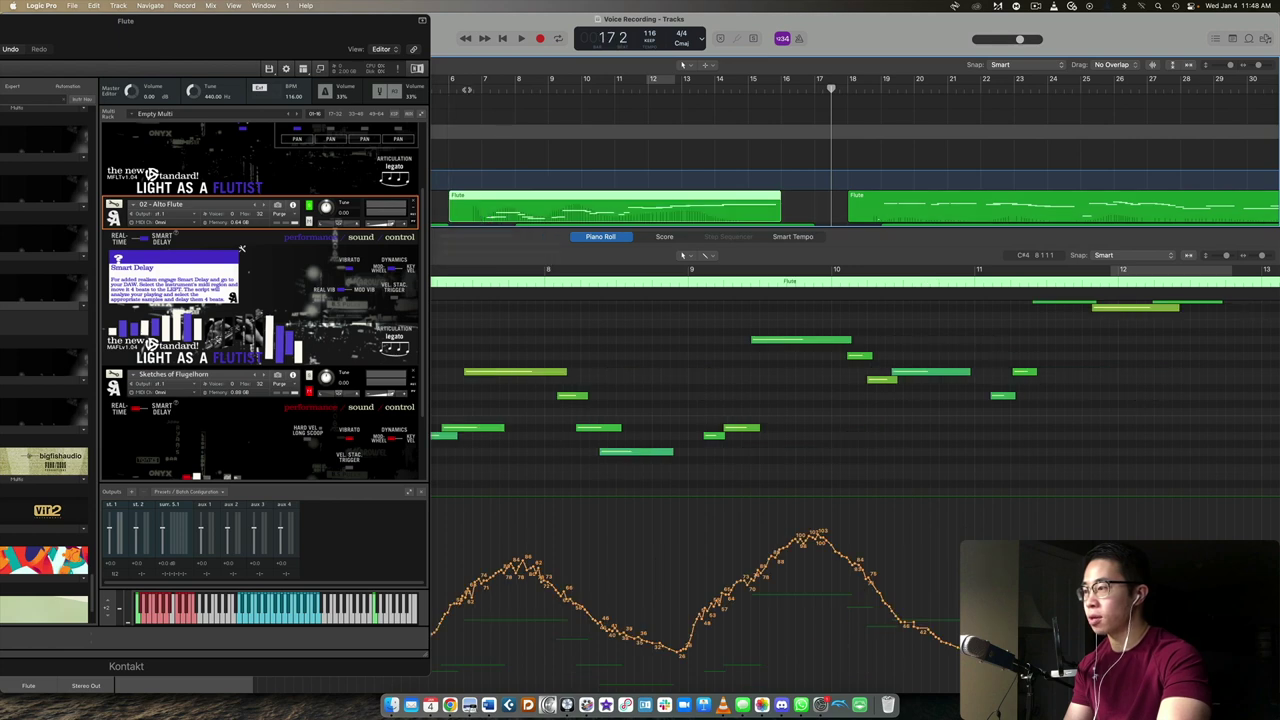
pyautogui.press('space')
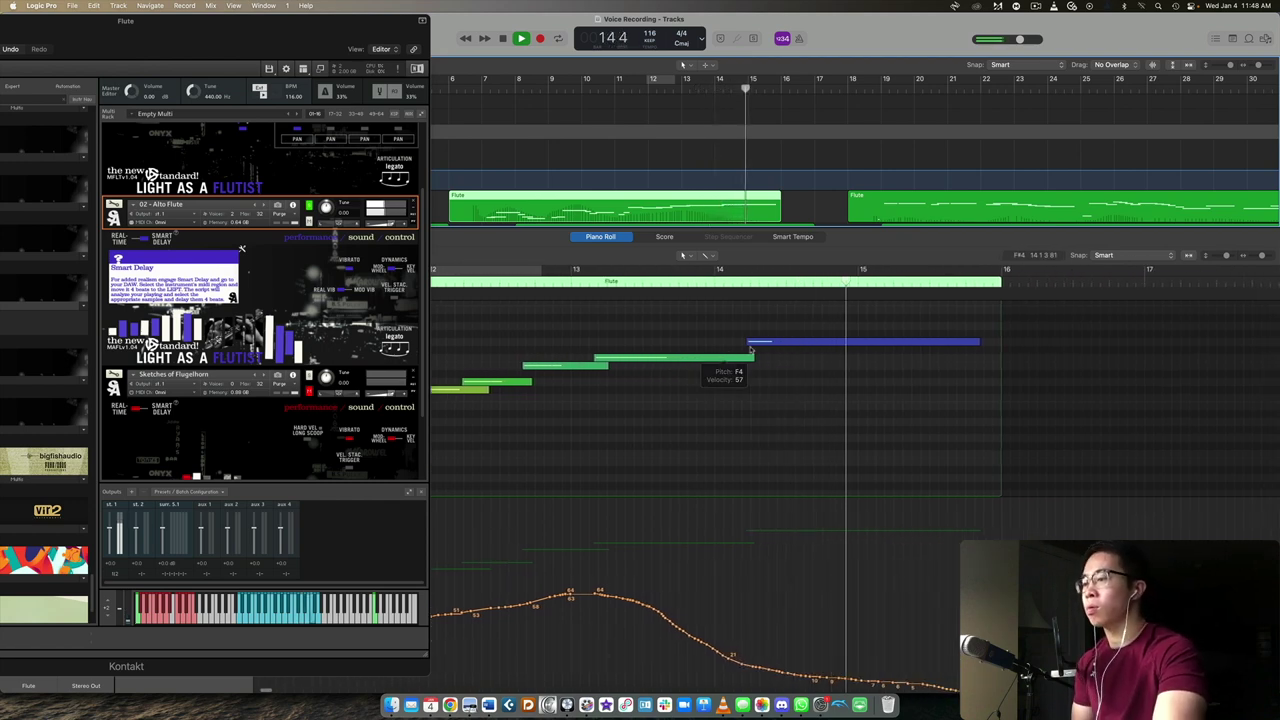
pyautogui.moveTo(793, 343)
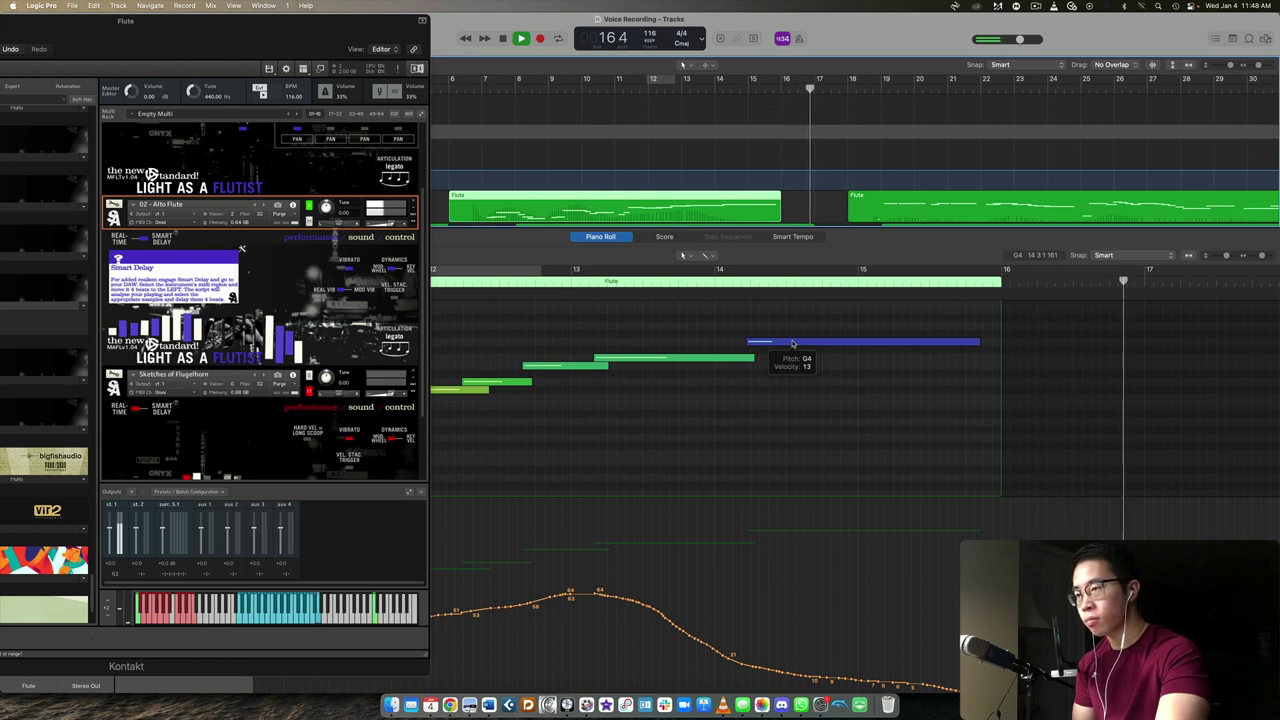
pyautogui.press('space')
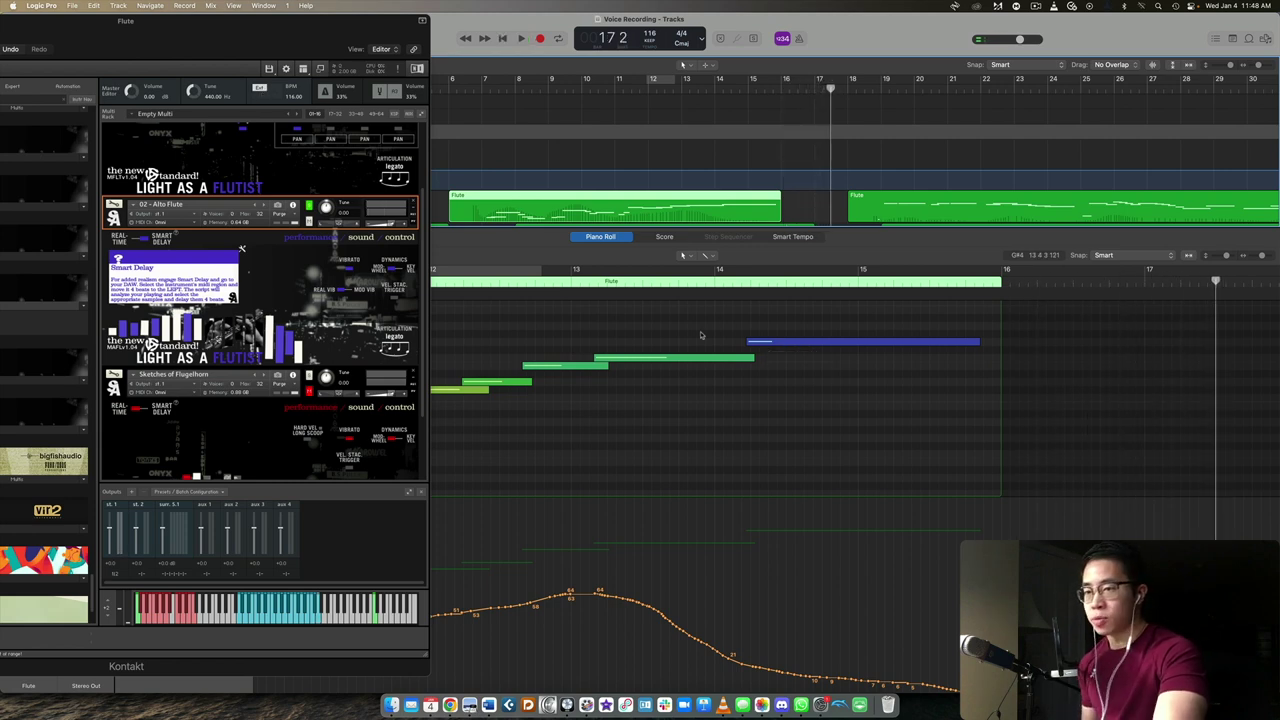
pyautogui.hscroll(-5, 701, 335)
pyautogui.hscroll(7, 745, 337)
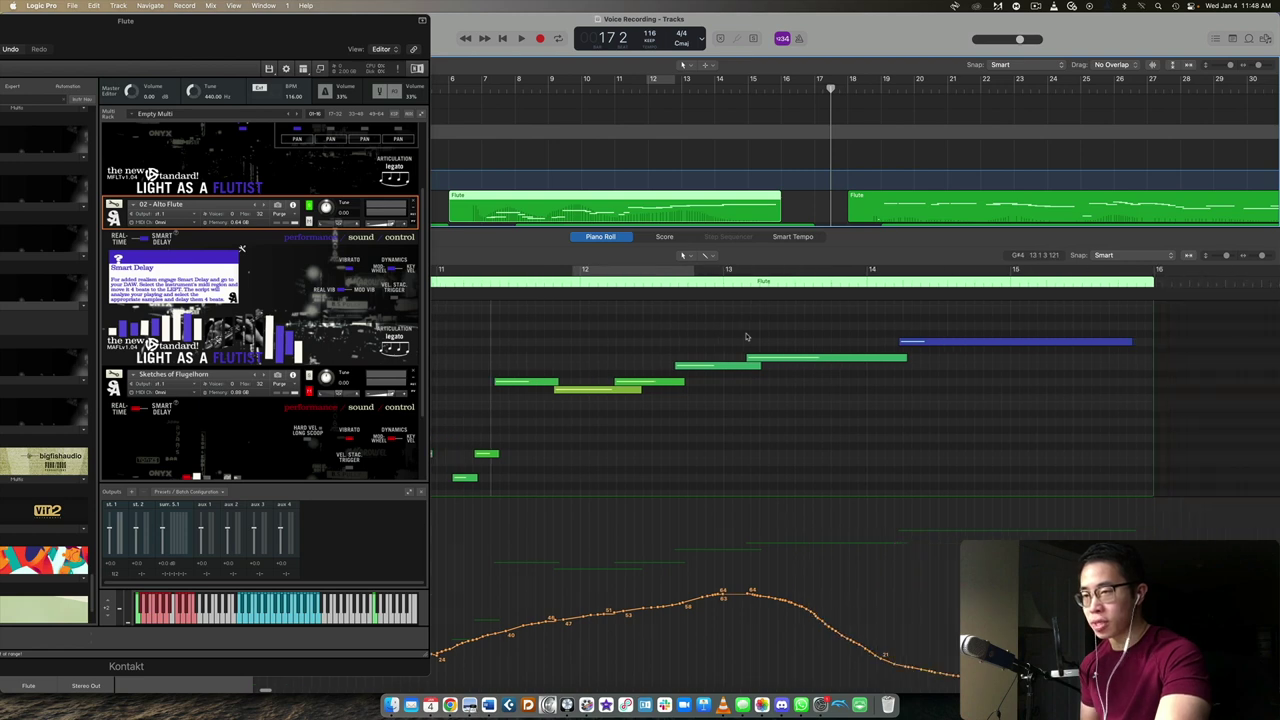
pyautogui.click(701, 376)
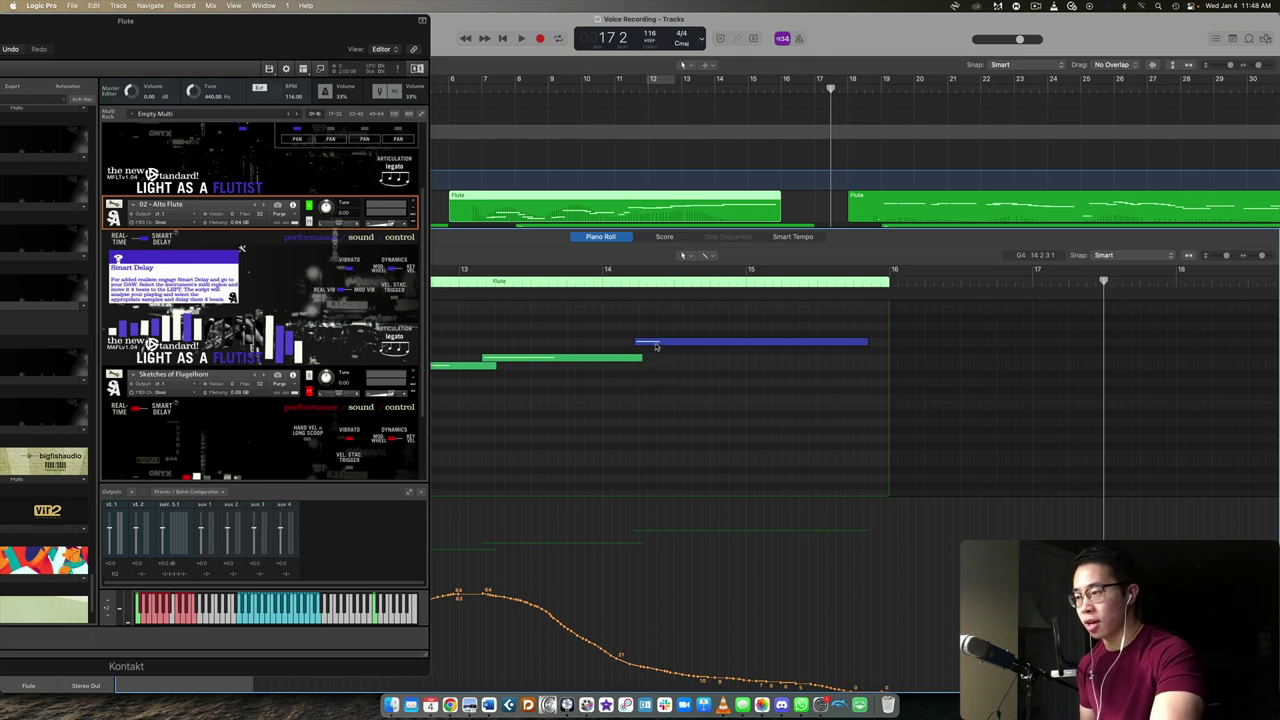
# Step: Close the Piano Roll, then solo Sketches of Flugelhorn in real-time mode and play the Flute and Piano passage after bar 18
pyautogui.moveTo(150, 20); pyautogui.dragTo(169, 108)
pyautogui.click(126, 38)
pyautogui.hscroll(3, 763, 155)
pyautogui.click(201, 286)
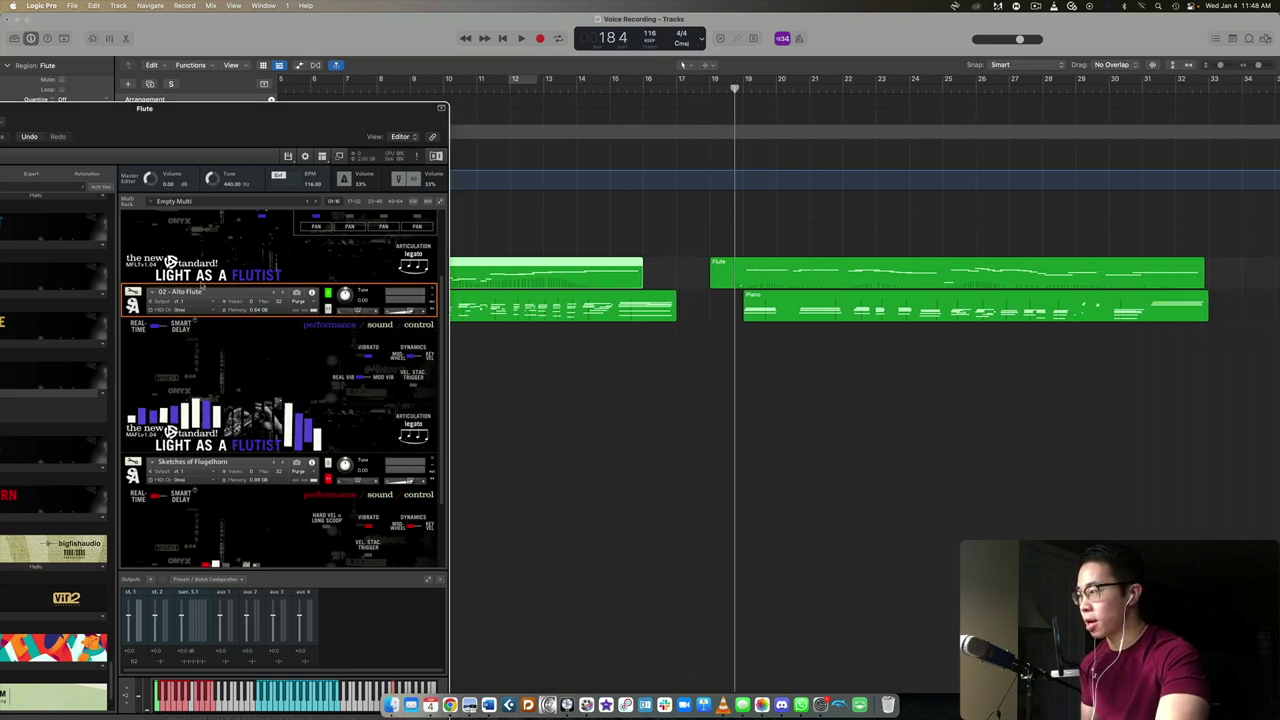
pyautogui.moveTo(311, 130); pyautogui.dragTo(391, 42)
pyautogui.scroll(-3, 316, 287)
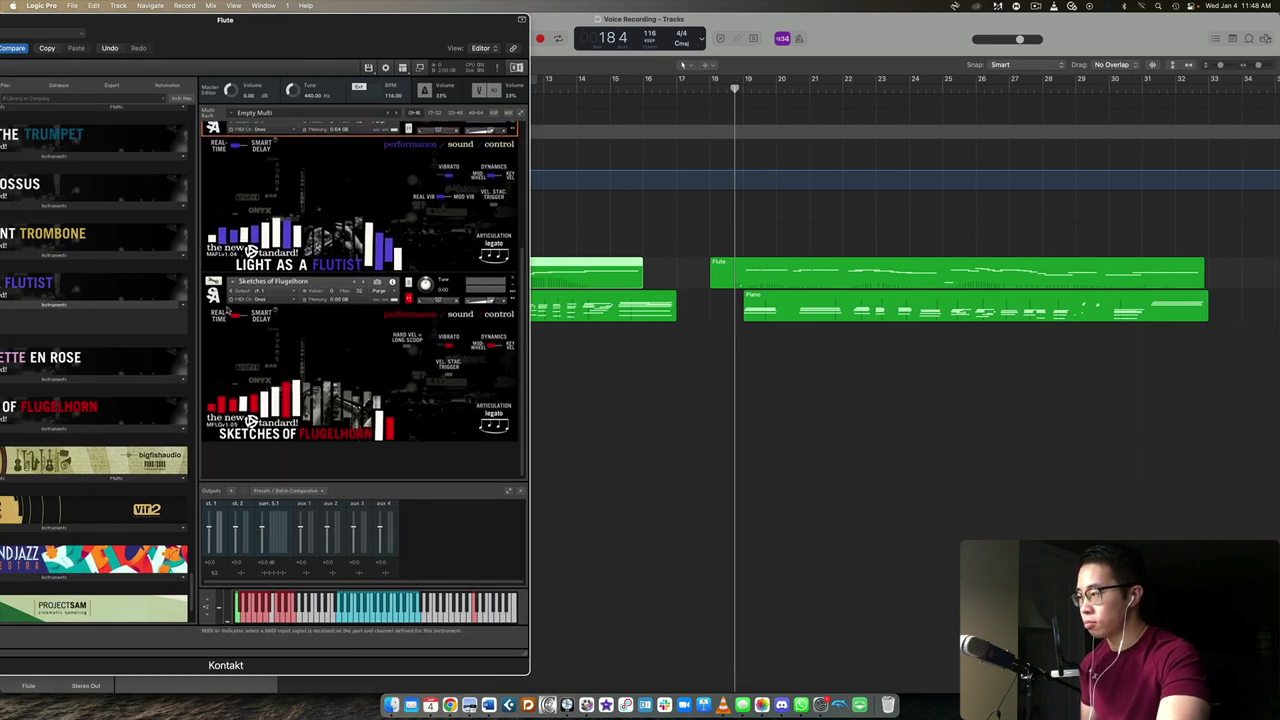
pyautogui.click(356, 298)
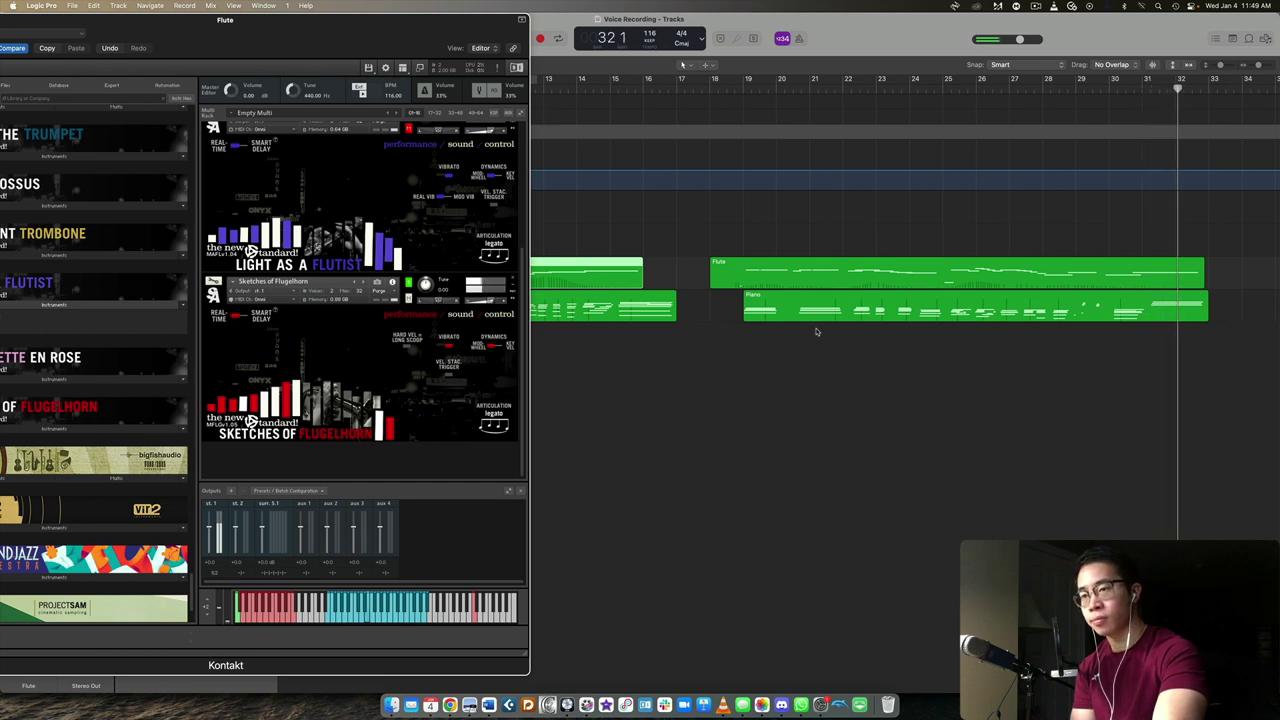
pyautogui.hscroll(10, 816, 332)
pyautogui.hscroll(-8, 816, 332)
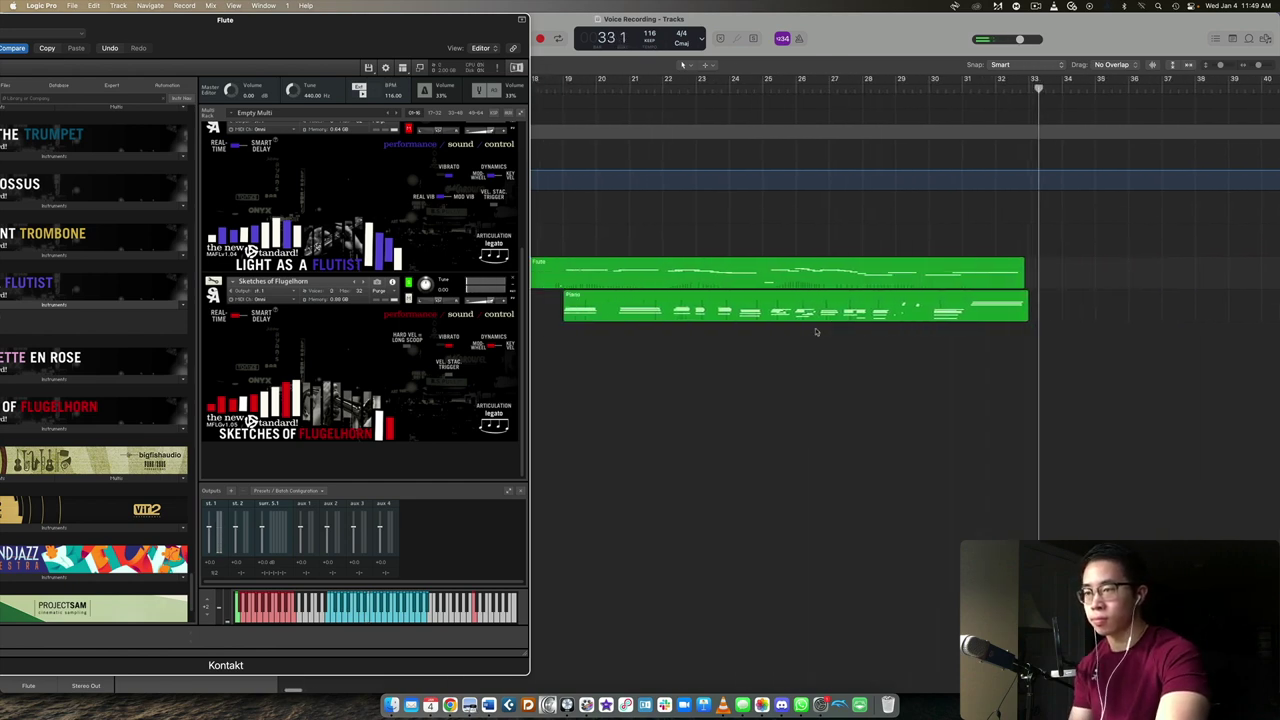
# Step: Move the bar 18 Flute region one bar earlier to bar 17 and play it with the Flugelhorn's Smart Delay turned on
pyautogui.moveTo(625, 268); pyautogui.dragTo(716, 268)
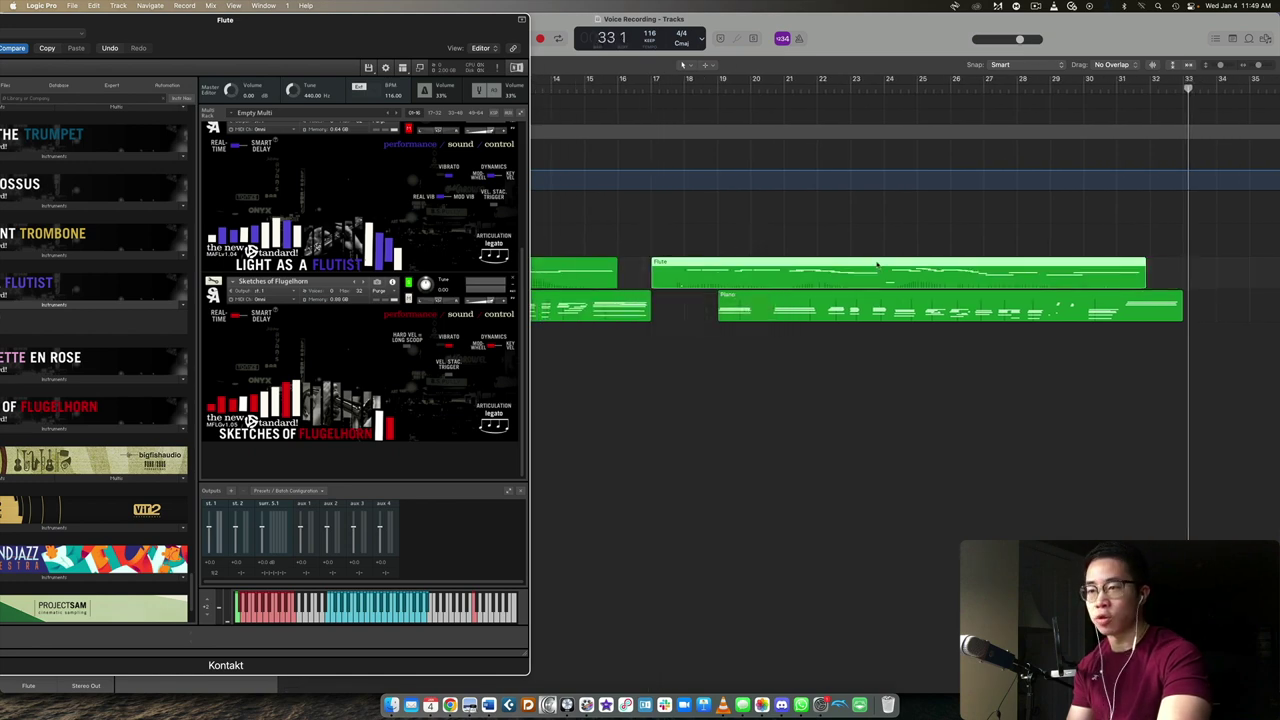
pyautogui.click(1031, 362)
pyautogui.click(668, 80)
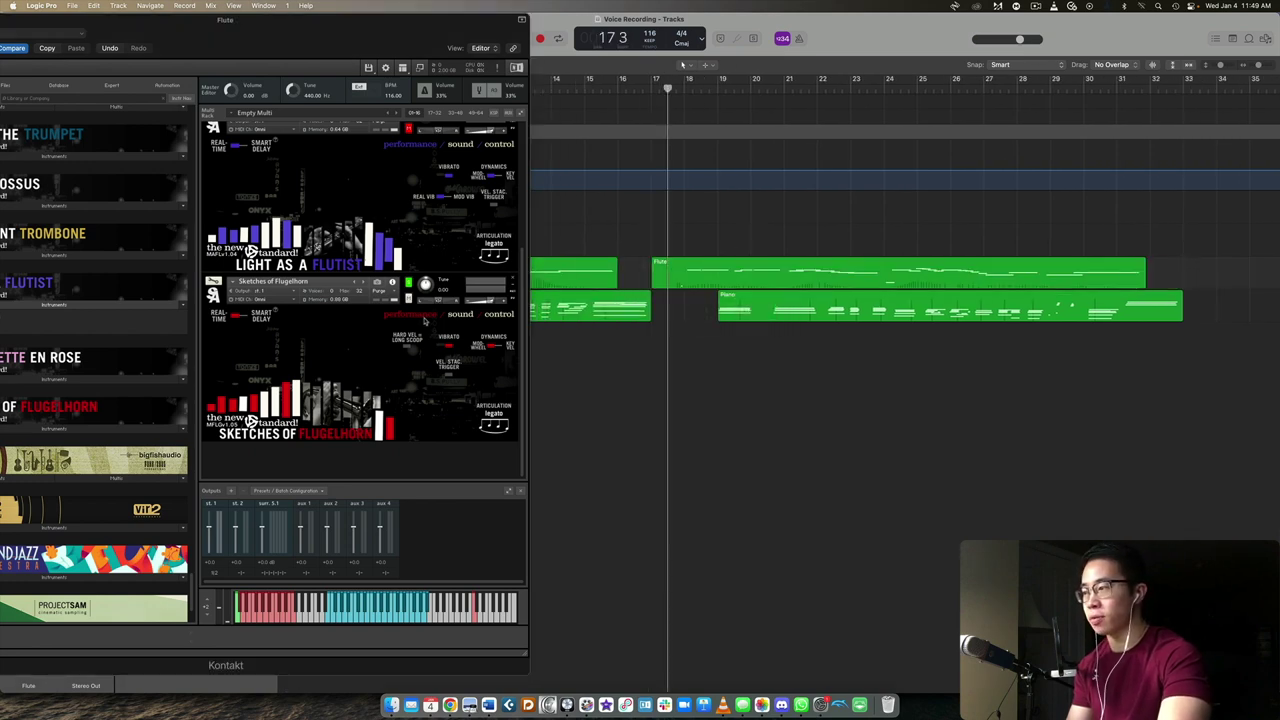
pyautogui.click(249, 320)
pyautogui.press('space')
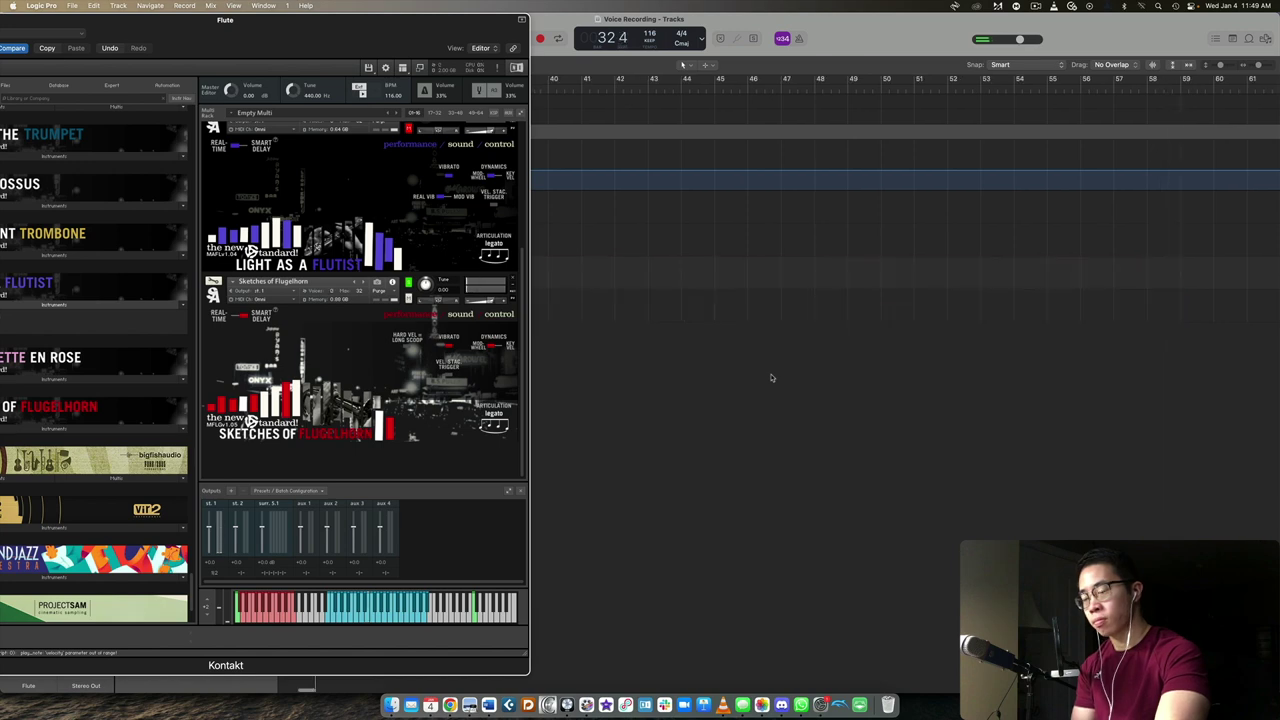
pyautogui.hscroll(-10, 826, 334)
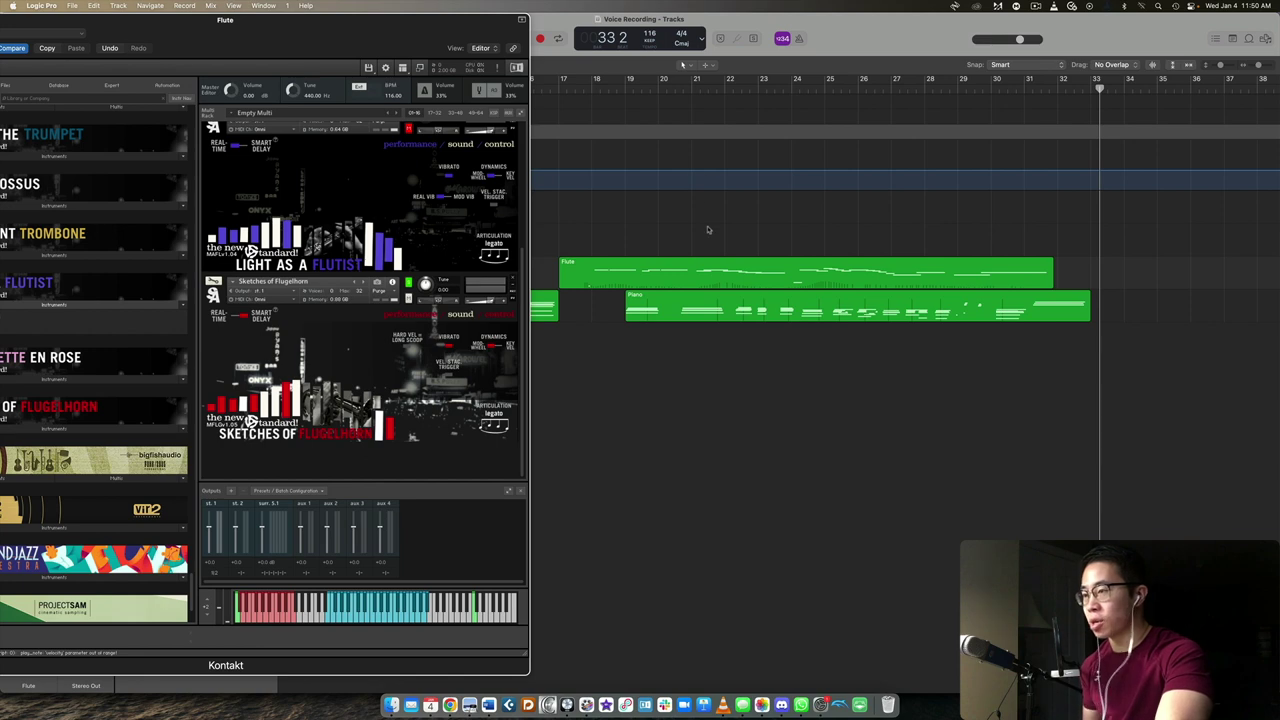
# Step: Open the bar 17 Flute region in the Piano Roll and examine its notes and modulation curve back to the region's start
pyautogui.doubleClick(614, 286)
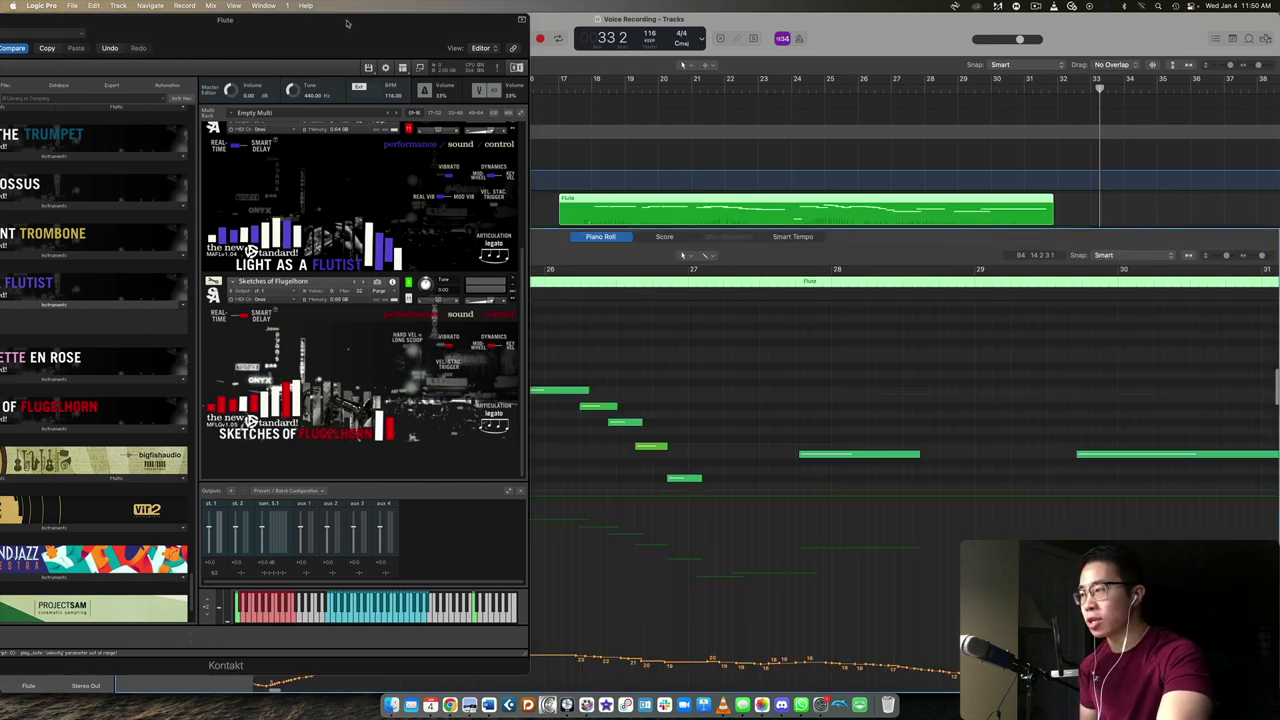
pyautogui.click(396, 60)
pyautogui.moveTo(412, 33); pyautogui.dragTo(0, 124)
pyautogui.hscroll(-10, 505, 305)
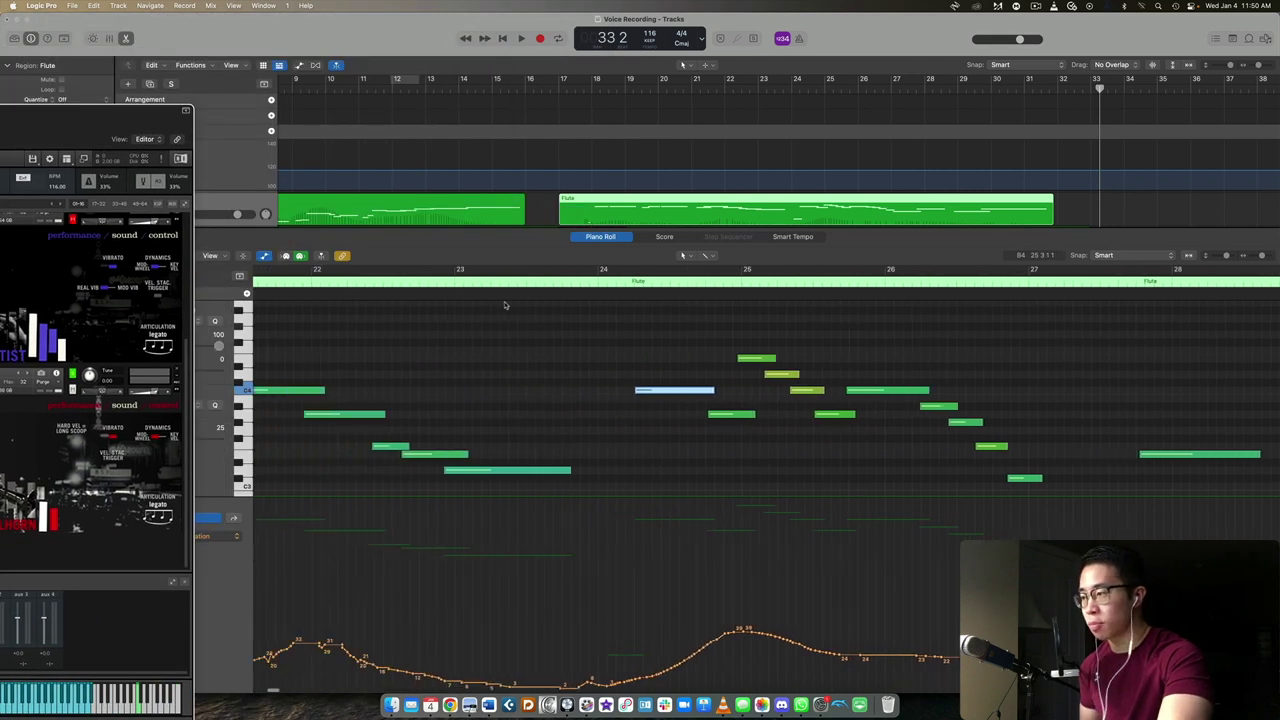
pyautogui.hscroll(-5, 505, 305)
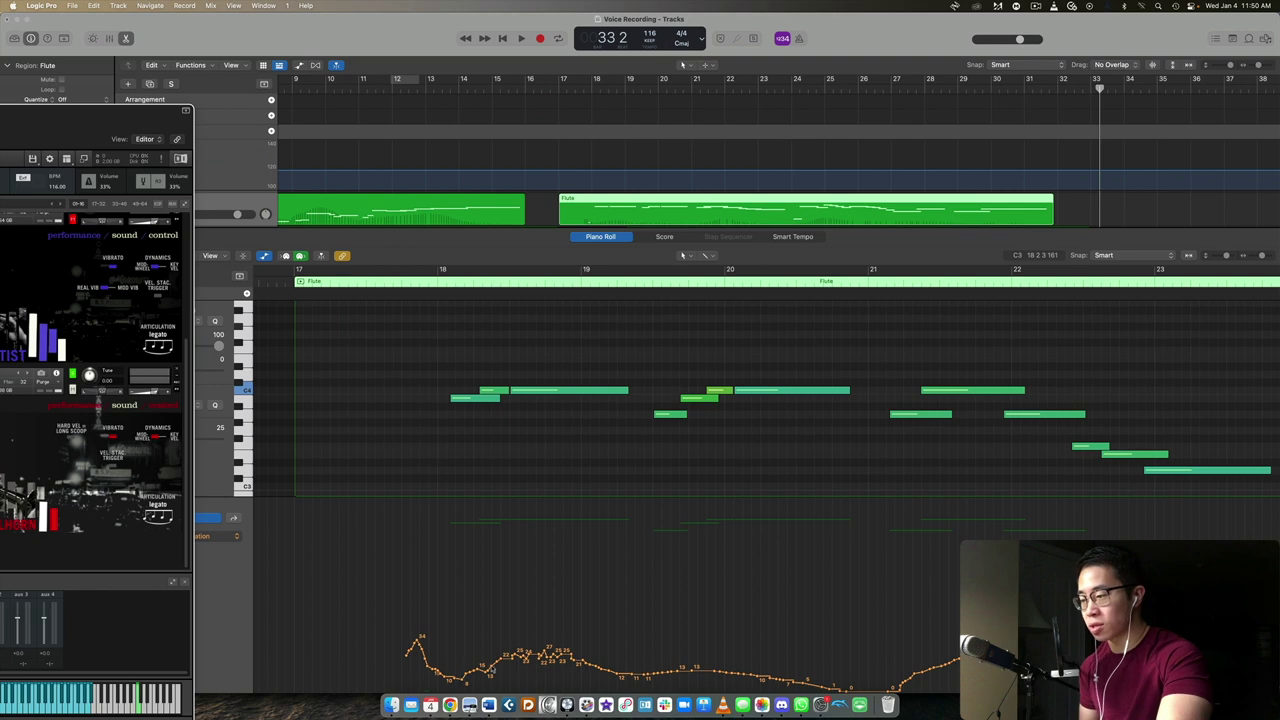
# Step: Bring the whole Kontakt window into view, and solo the Alto Flute with its Smart Delay explanation and sound page shown
pyautogui.moveTo(109, 115); pyautogui.dragTo(858, 4)
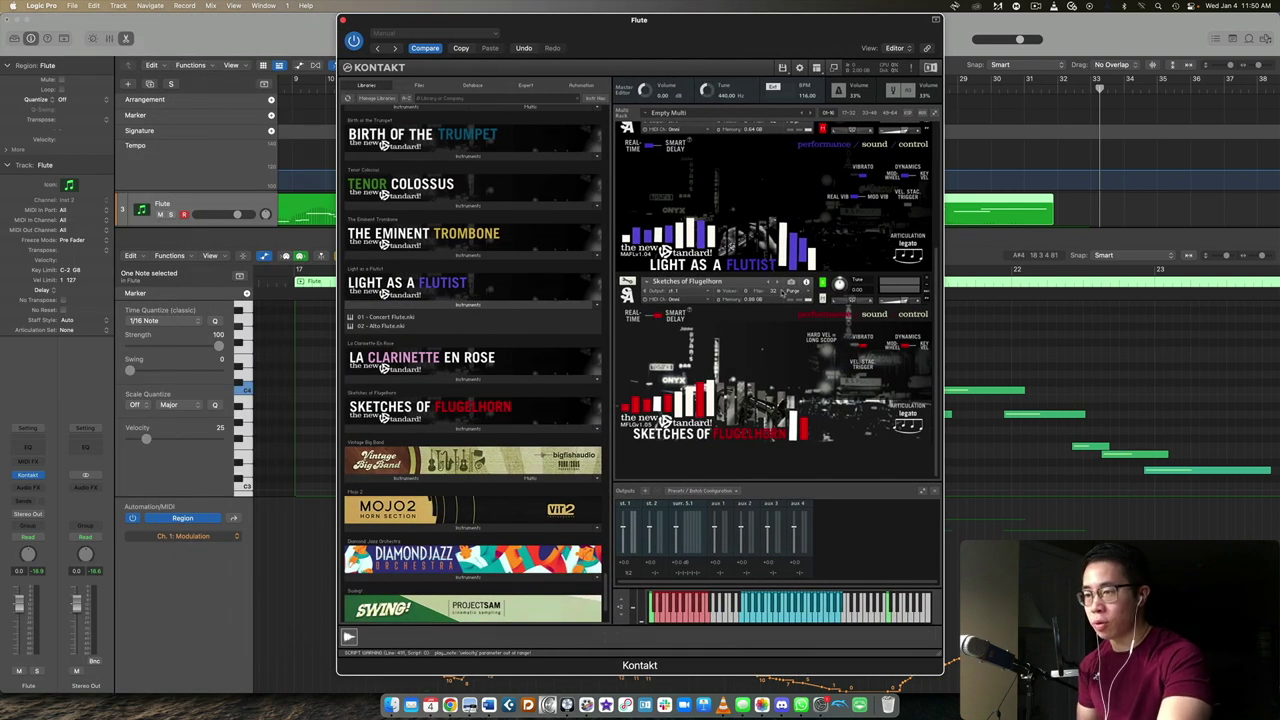
pyautogui.moveTo(645, 22); pyautogui.dragTo(598, 22)
pyautogui.scroll(3, 690, 291)
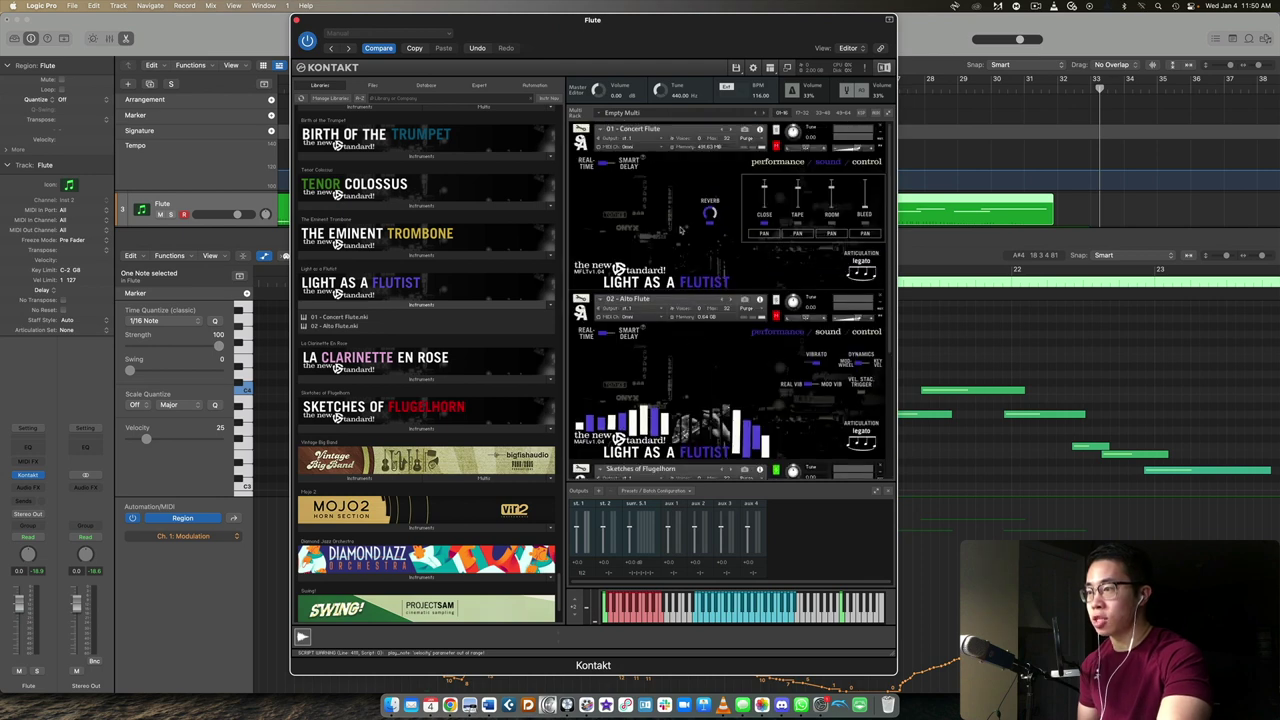
pyautogui.click(612, 338)
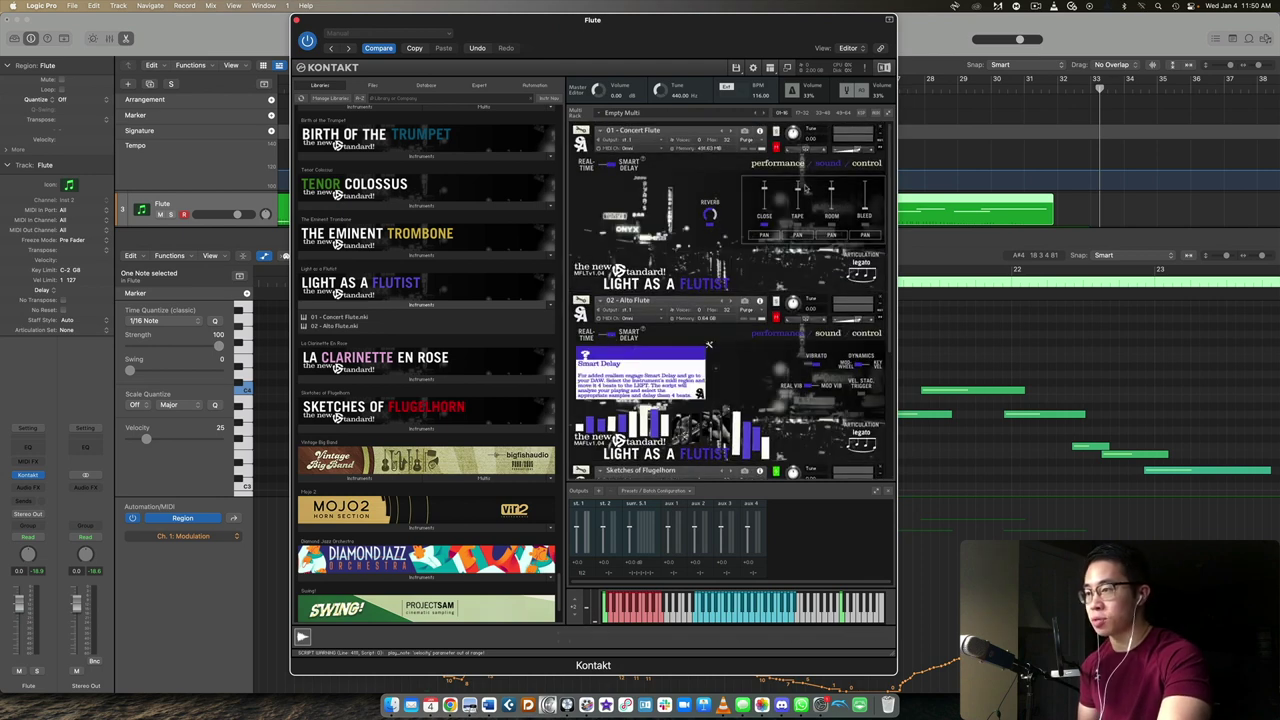
pyautogui.scroll(-2, 729, 300)
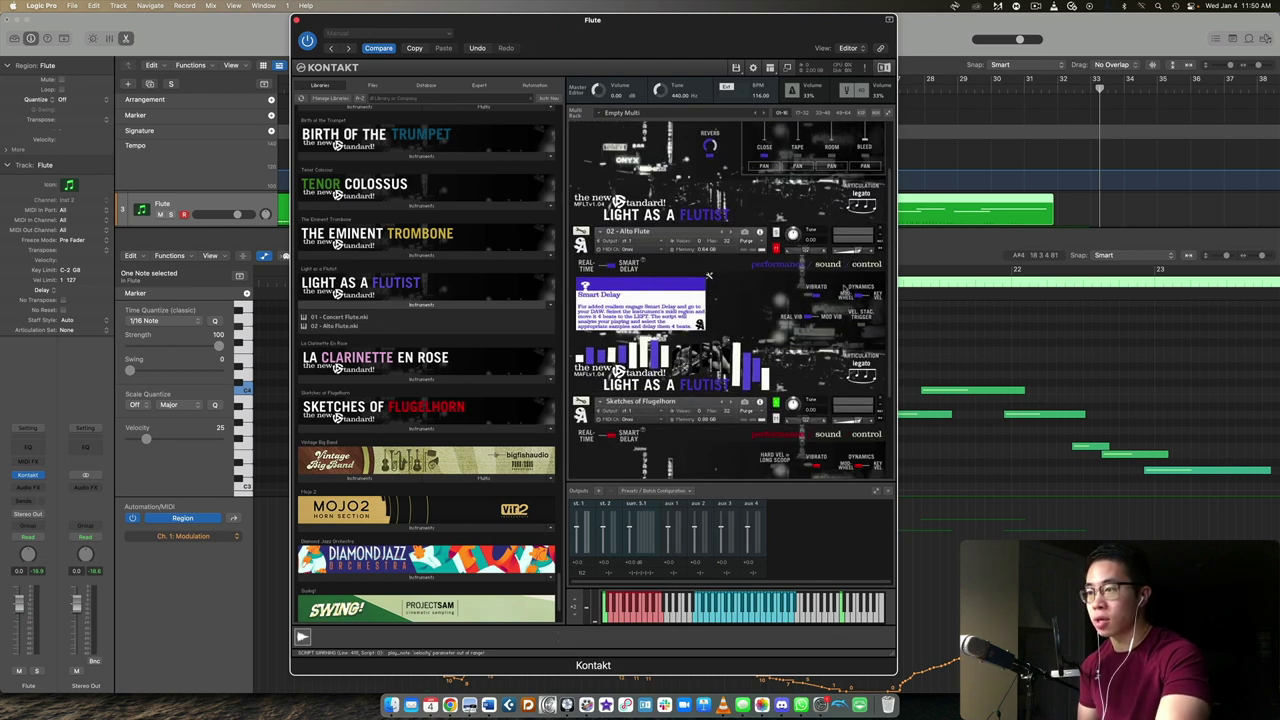
pyautogui.click(828, 264)
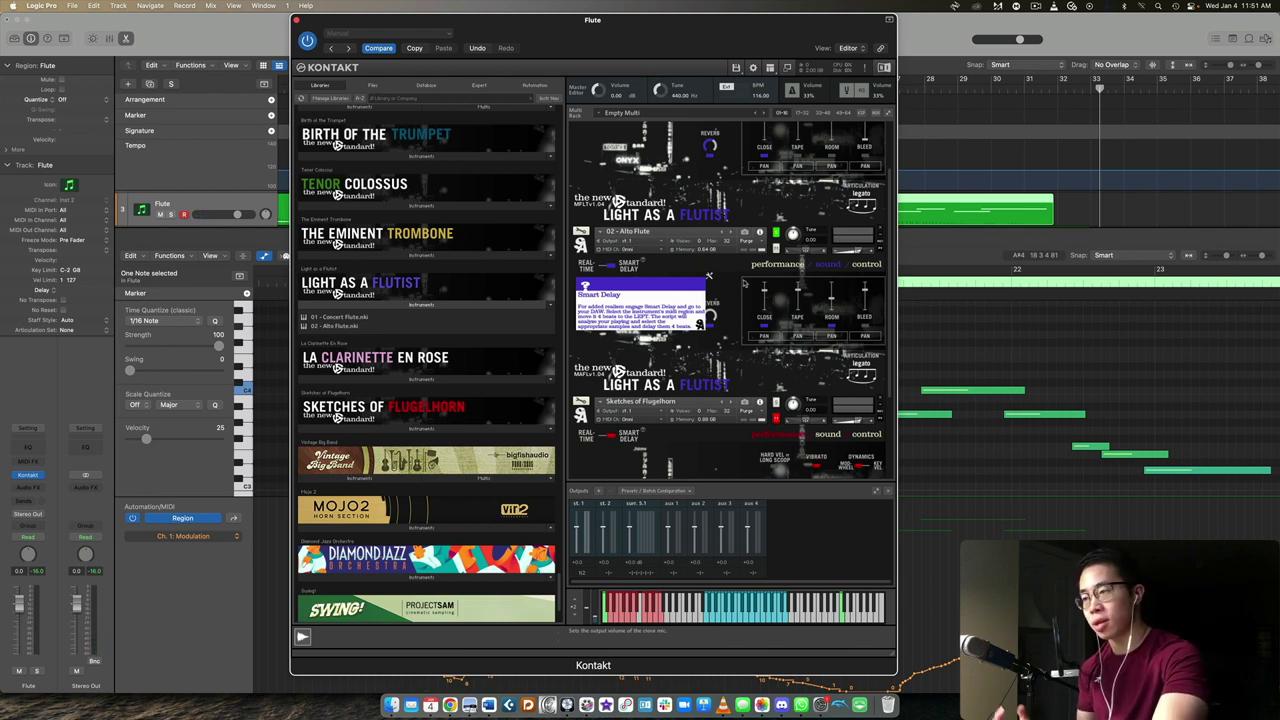
# Step: Solo Sketches of Flugelhorn with its sound page shown, and dismiss the Alto Flute's Smart Delay explanation
pyautogui.scroll(-5, 740, 302)
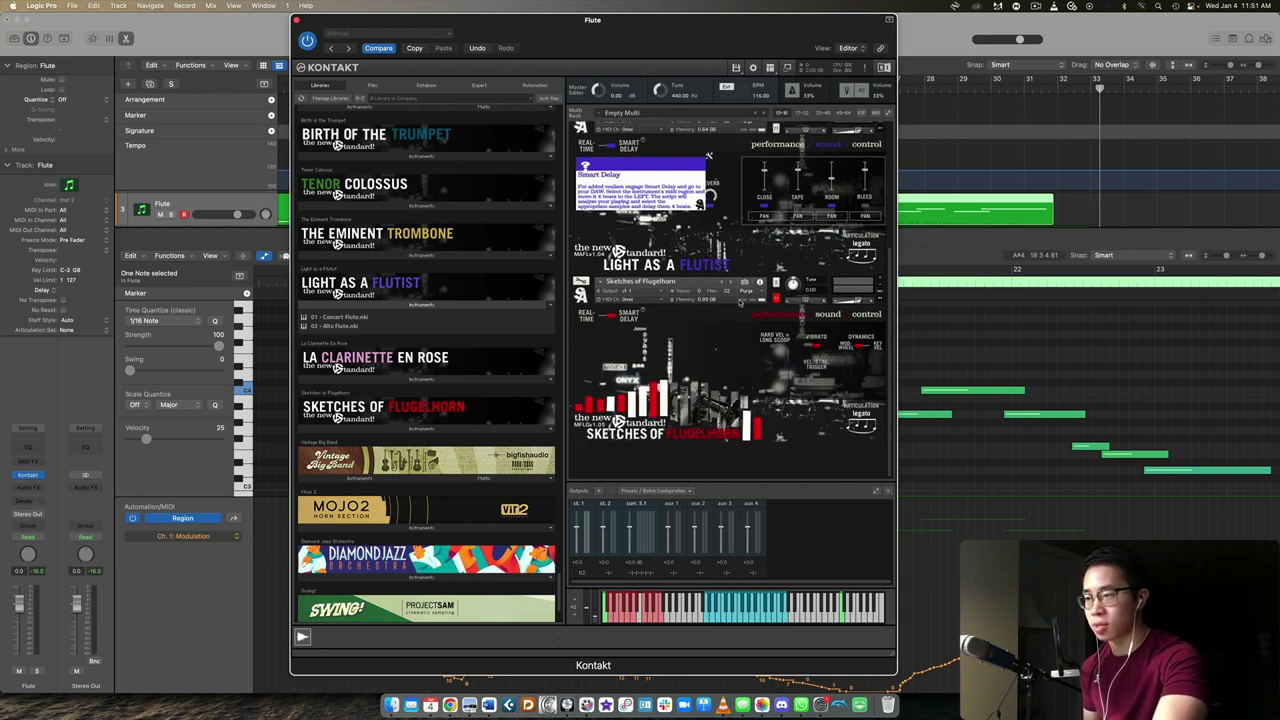
pyautogui.click(812, 383)
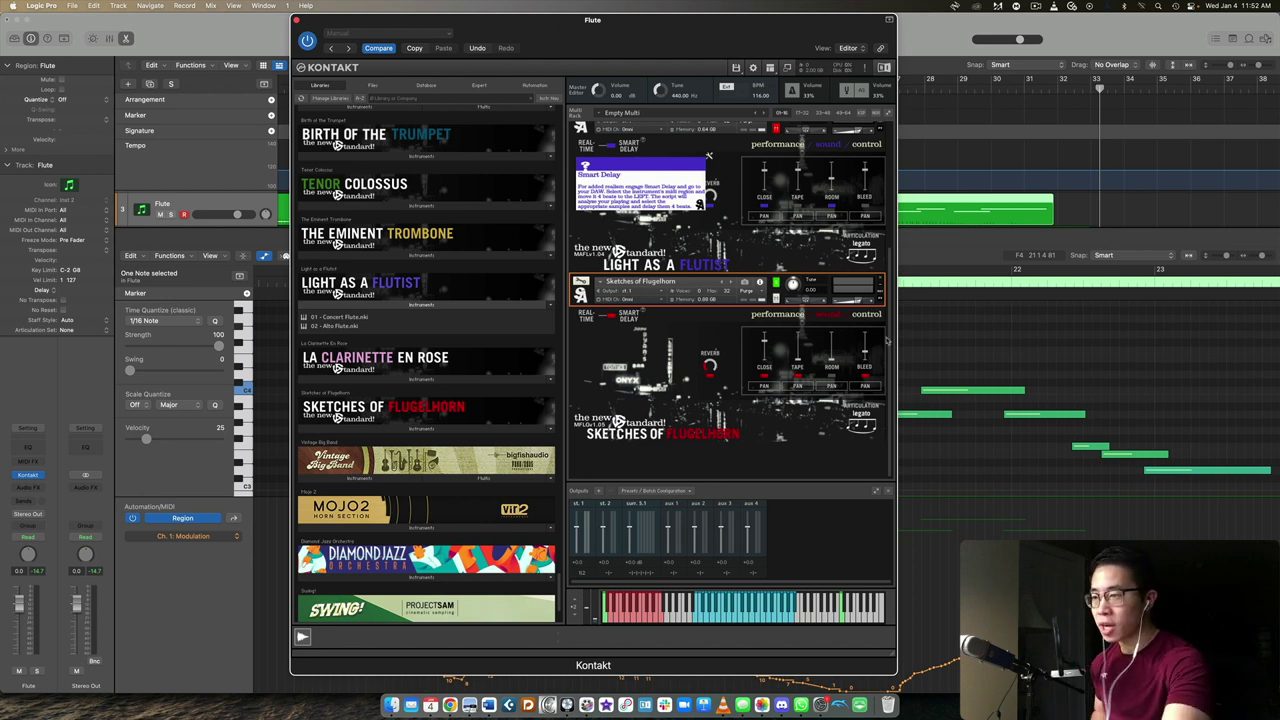
pyautogui.scroll(3, 679, 254)
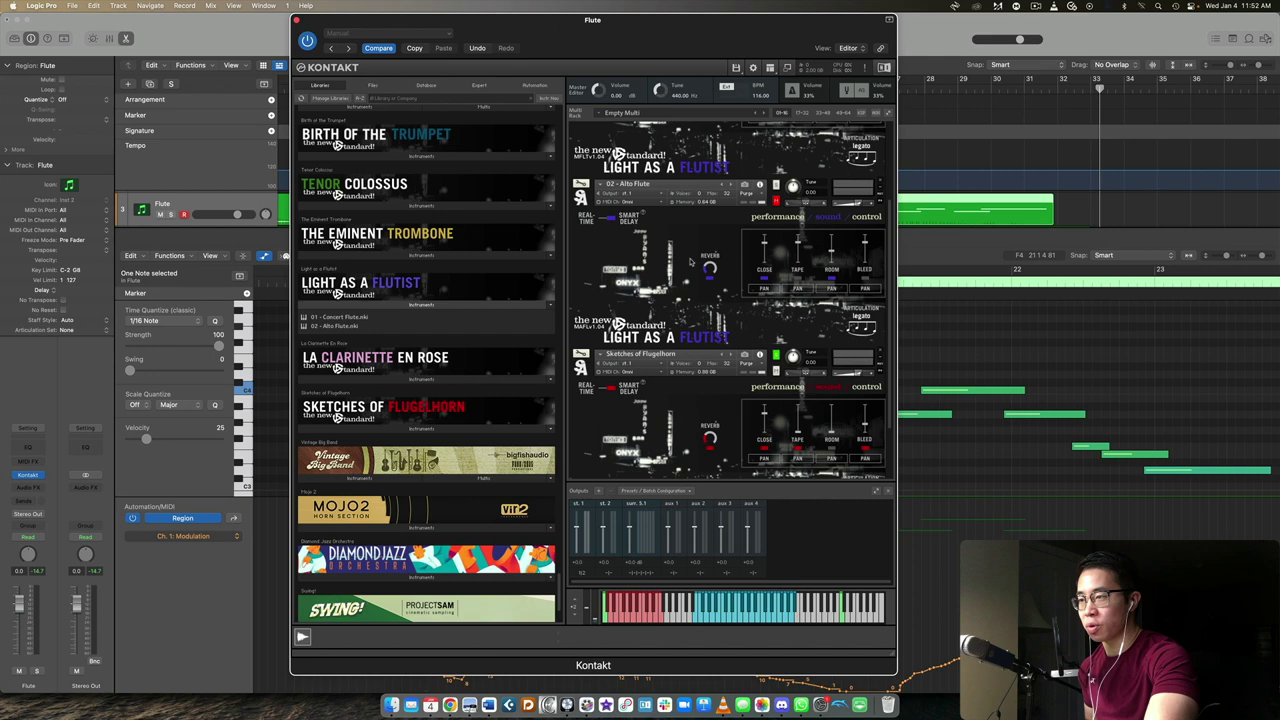
pyautogui.scroll(5, 720, 289)
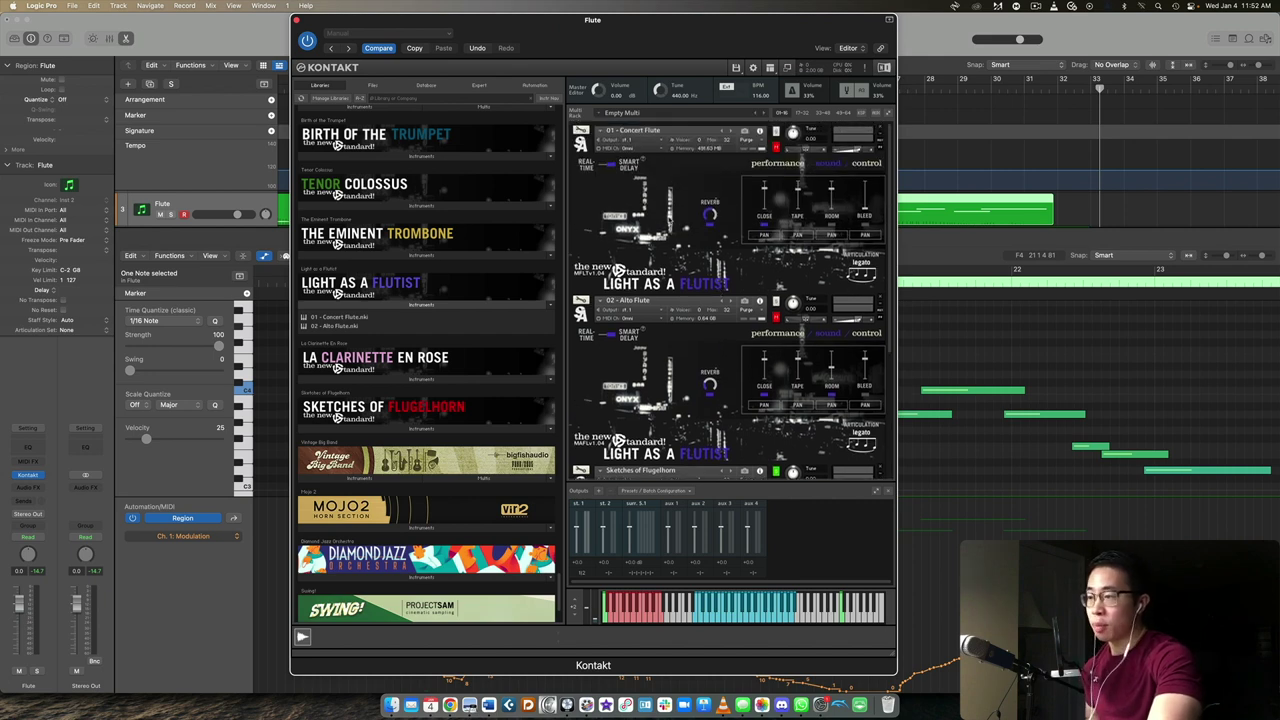